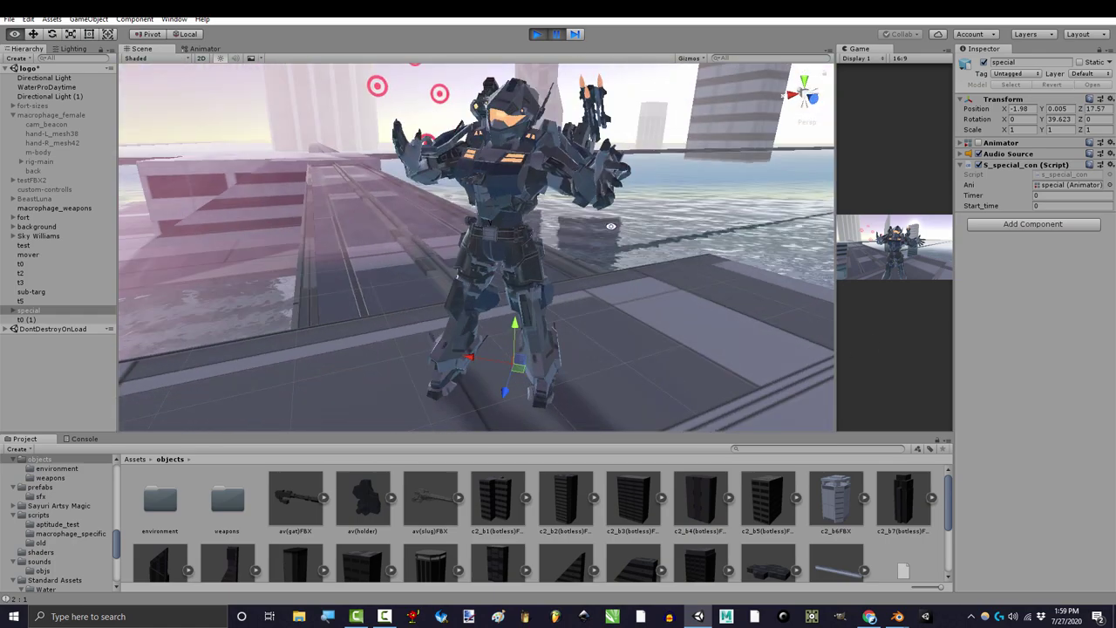
Step: Run the scene so the armoured robot animates in the maximized Game view
key("shift+space")
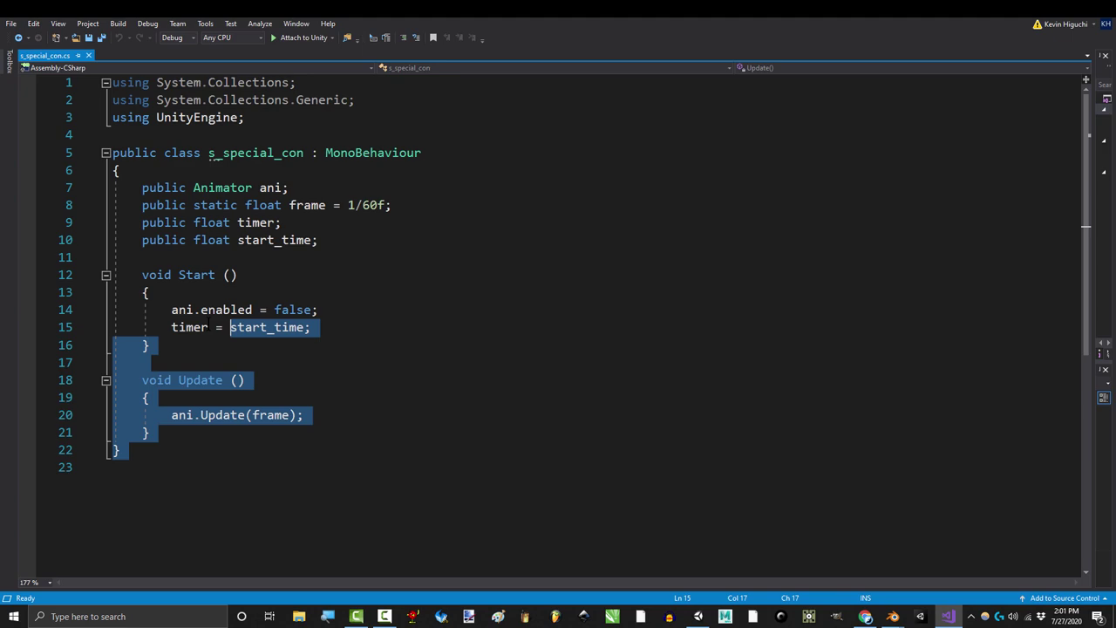
Step: Extend the s_special_con.cs selection from line 15 up to the Animator field on line 7
key("shift+Up")
key("shift+Up")
key("shift+Up")
key("shift+Up")
key("shift+Up")
key("shift+Up")
key("shift+Up")
key("shift+Up")
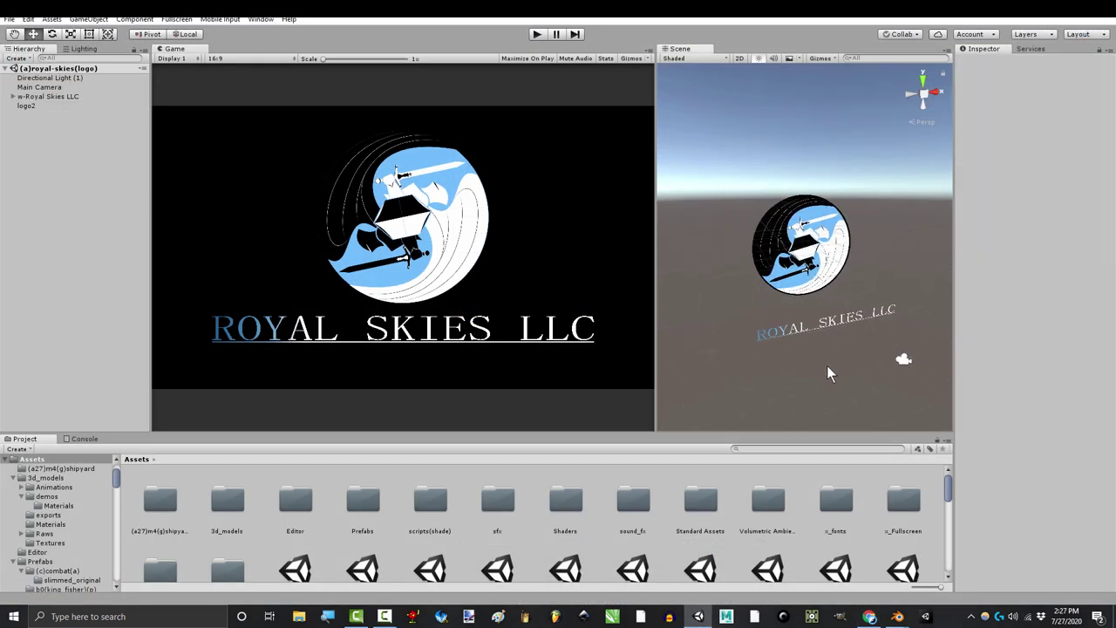
Step: Play the logo scene, then the main menu scene, and confirm START on the title screen
left_click(536, 33)
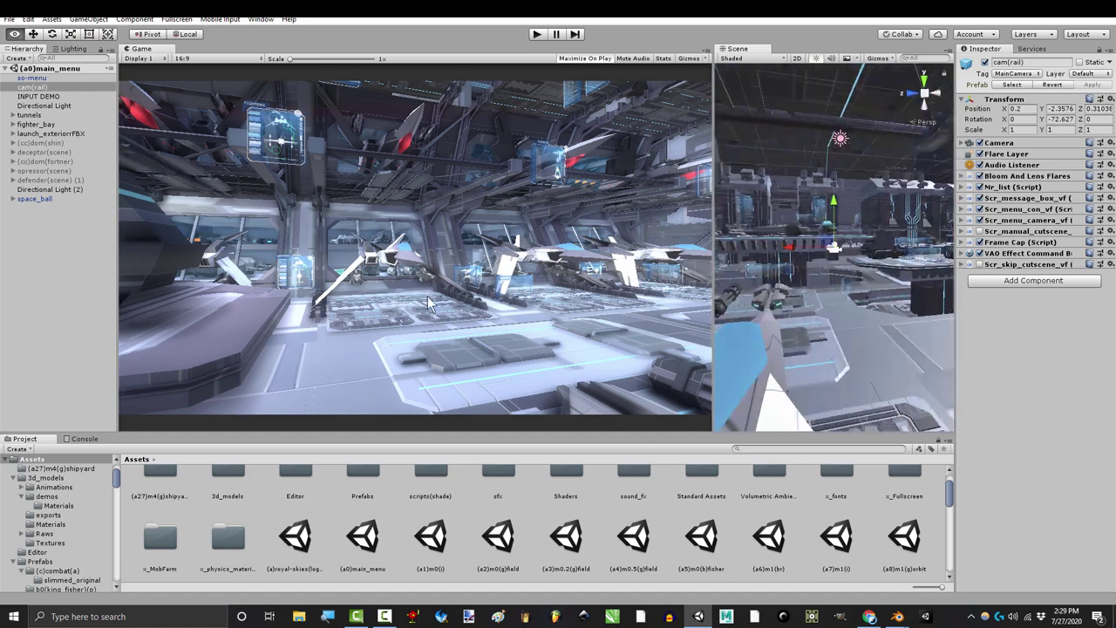
left_click(536, 33)
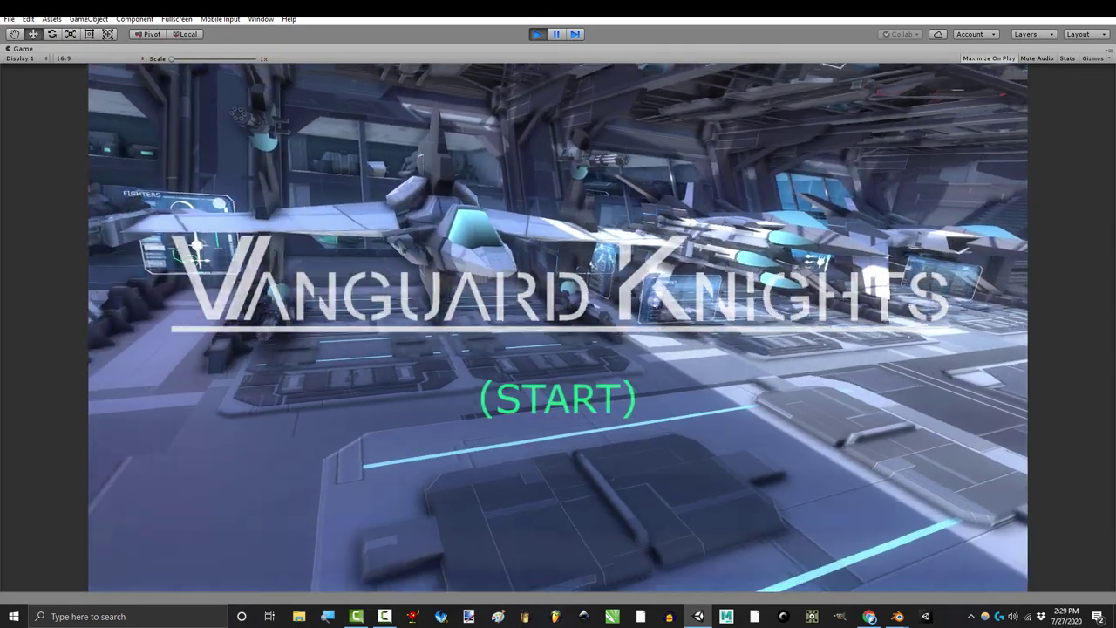
key("Down")
key("Up")
key("z")
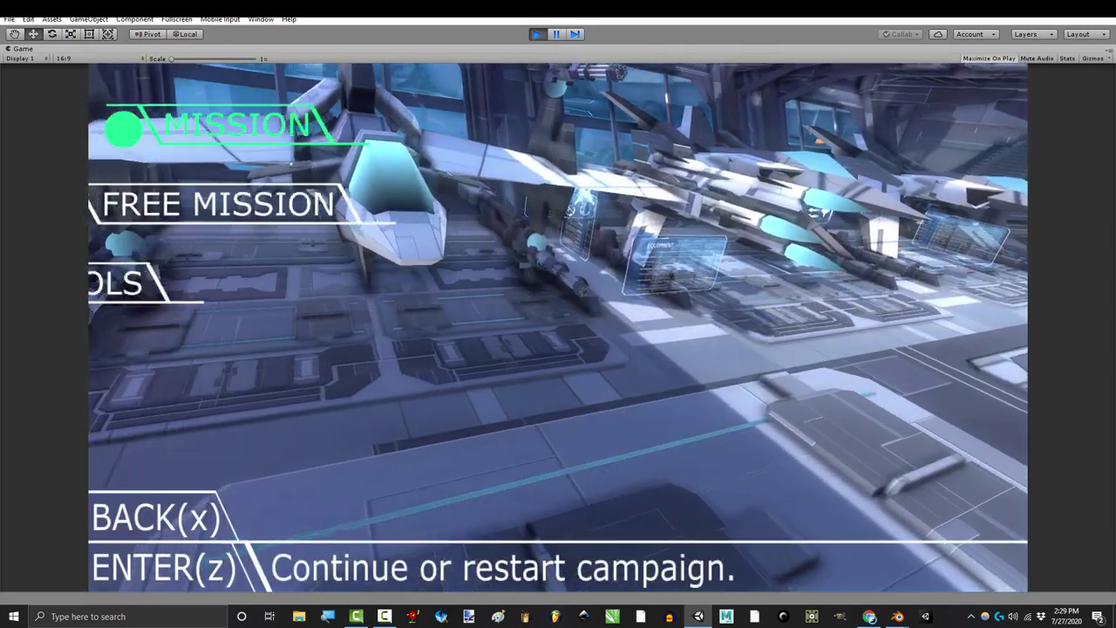
Step: In OPTIONS, toggle FULLSCREEN and adjust RESOLUTION, then back out to the main menu
key("Down")
key("Down")
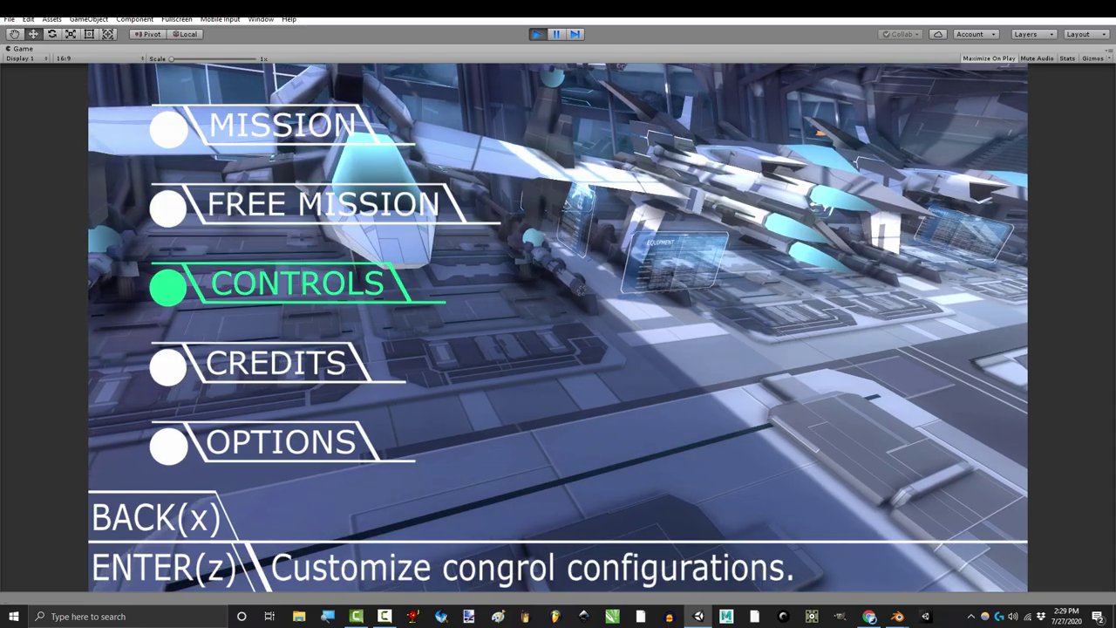
key("Down")
key("Down")
key("z")
key("Down")
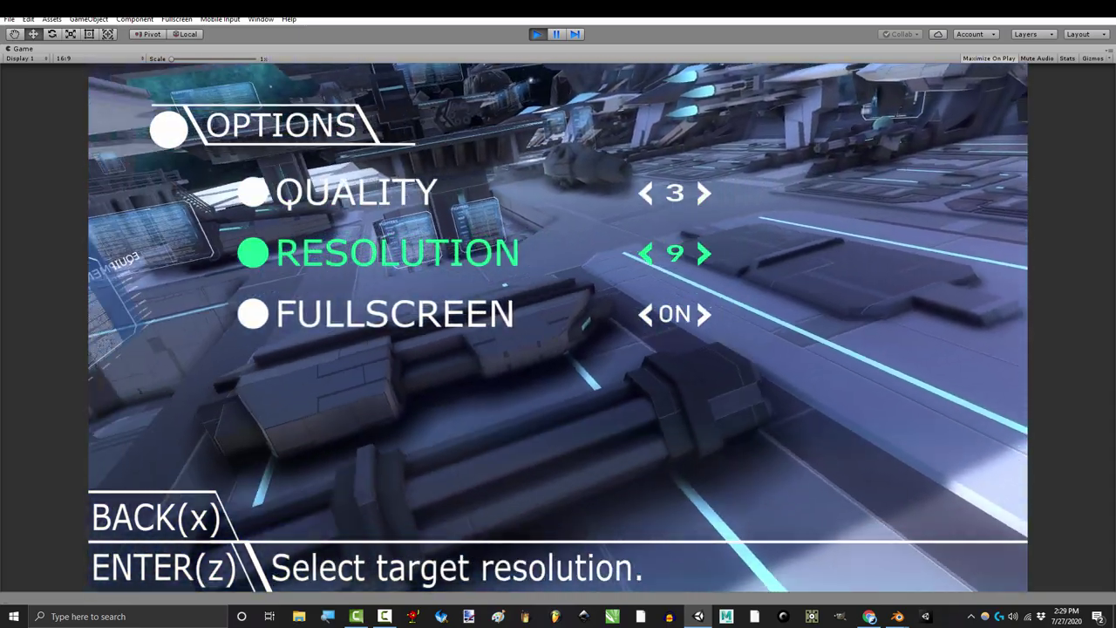
key("Down")
key("Right")
key("Left")
key("Up")
key("Left")
key("Left")
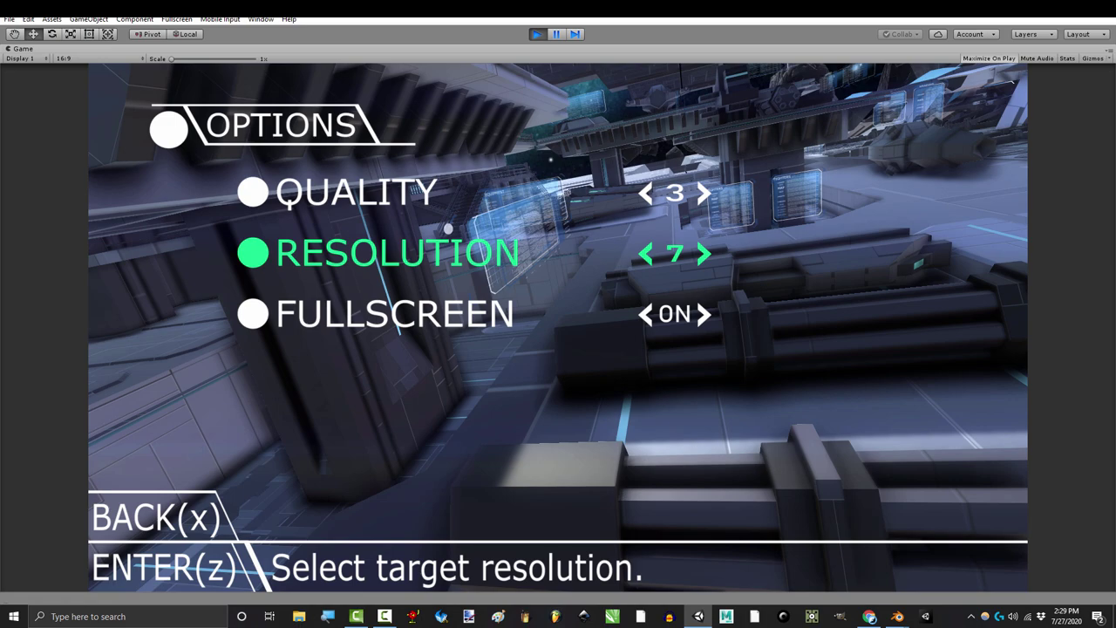
key("Right")
key("Right")
key("Up")
key("x")
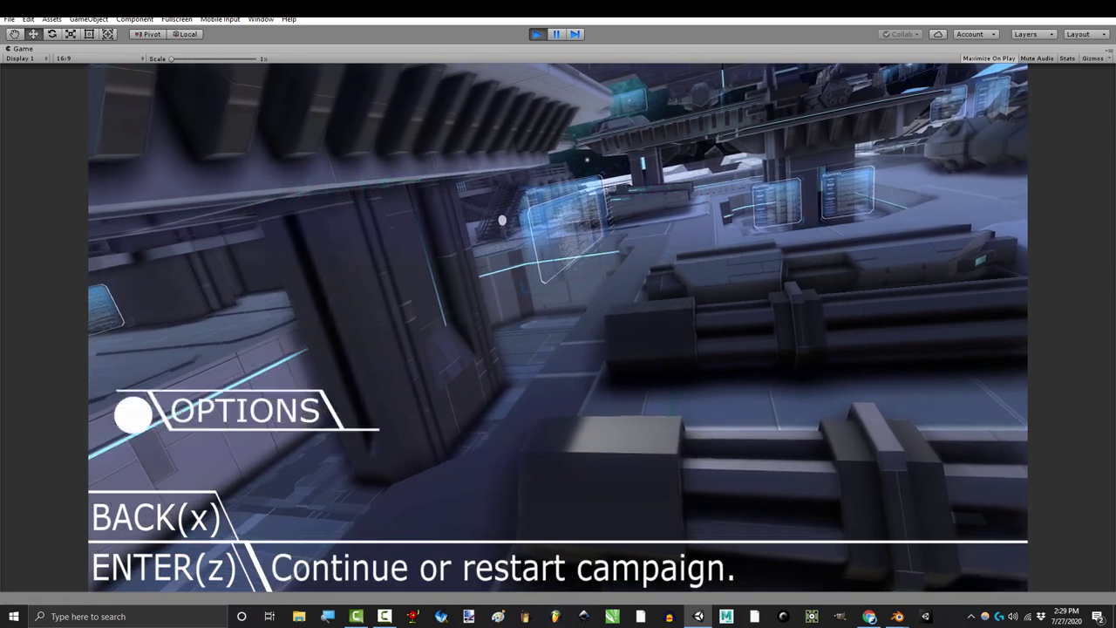
Step: Browse the CONTROLS > KEYBOARD + MOUSE command list, then return to the main menu
key("Down")
key("Down")
key("Down")
key("Up")
key("z")
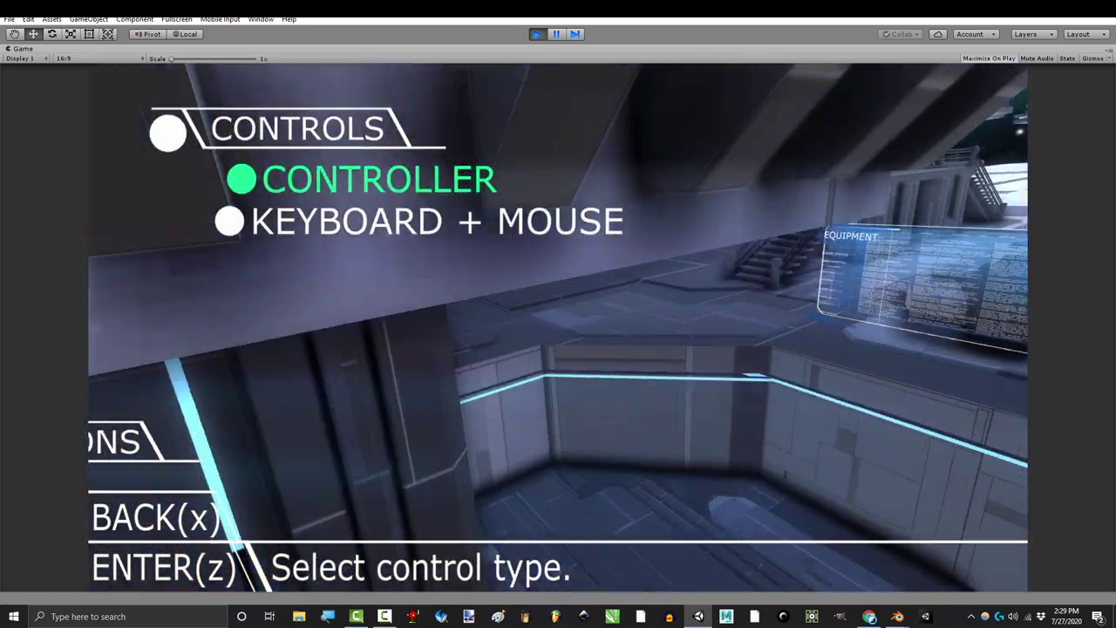
key("Down")
key("z")
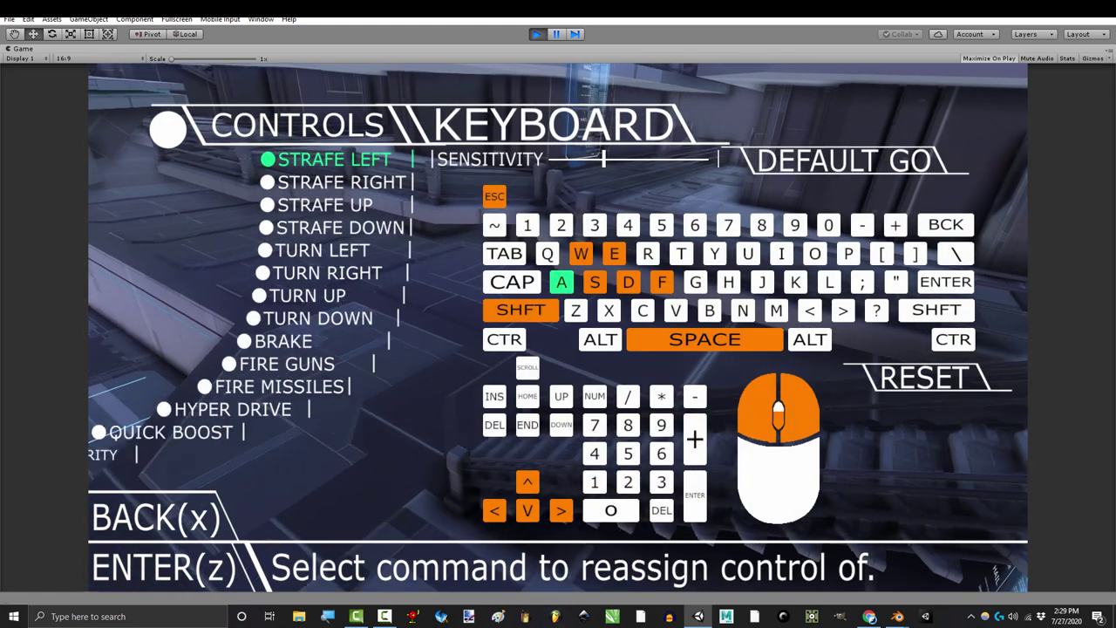
key("Down")
key("Down")
key("Down")
key("Down")
key("Down")
key("Down")
key("Down")
key("Down")
key("Down")
key("Down")
key("Down")
key("Down")
key("Down")
key("Down")
key("Down")
key("Down")
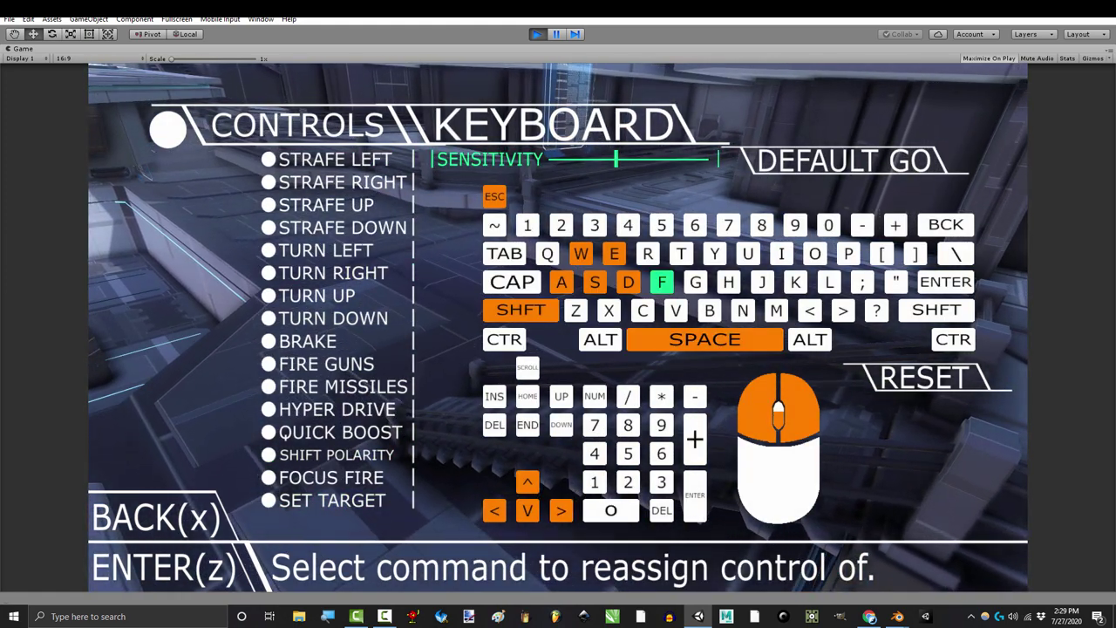
key("x")
key("x")
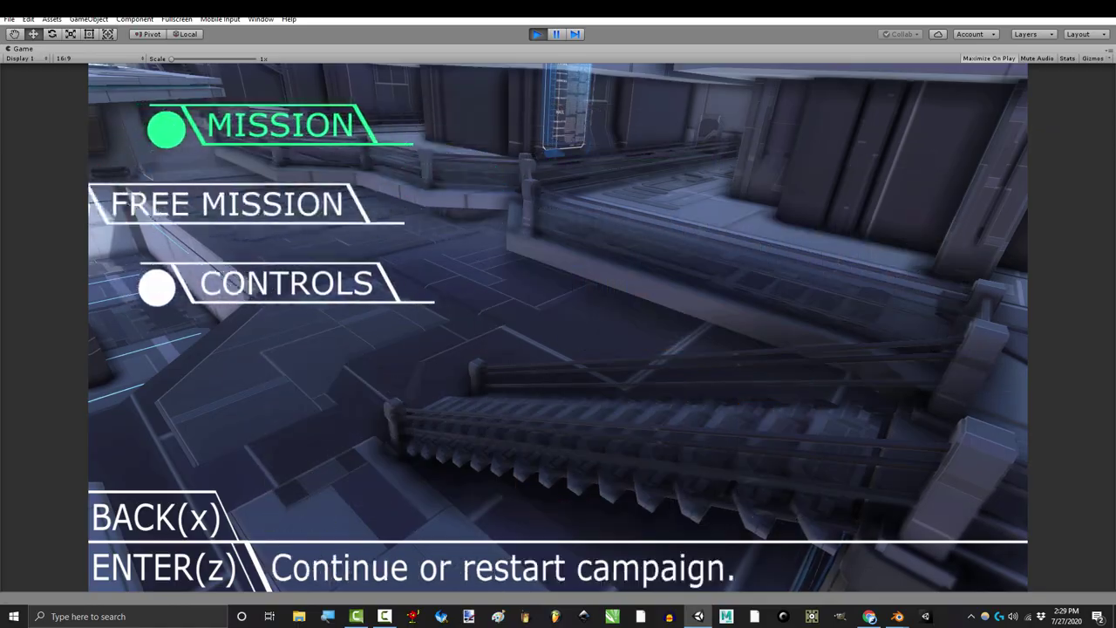
Step: Open the FREE MISSION list and move down through its missions
key("Down")
key("z")
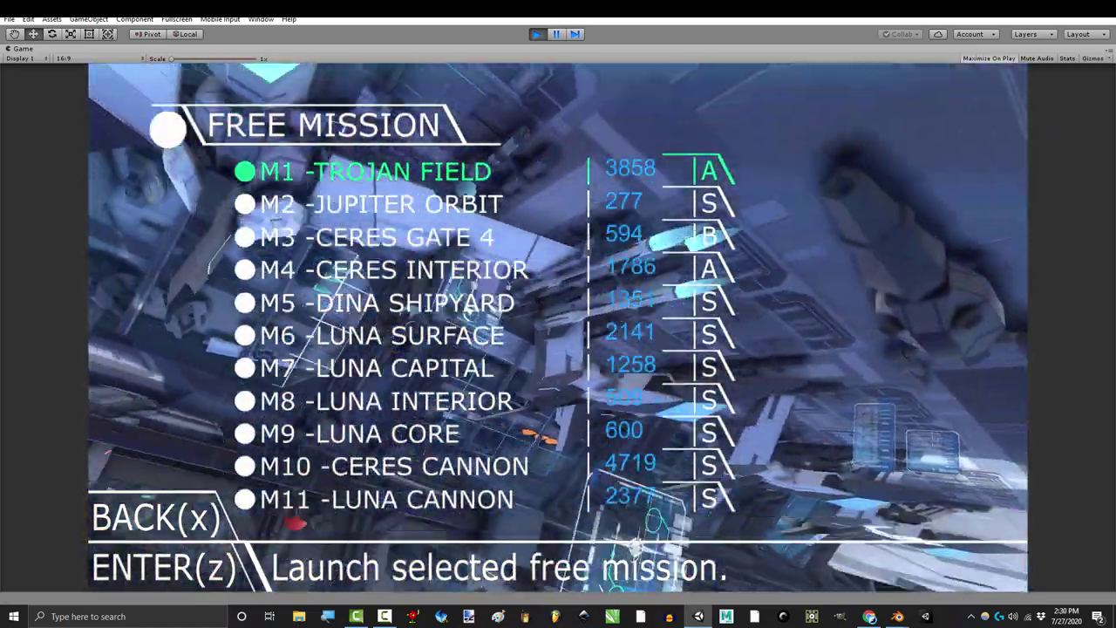
key("Down")
key("Down")
key("Down")
key("Down")
key("Down")
key("Down")
key("Down")
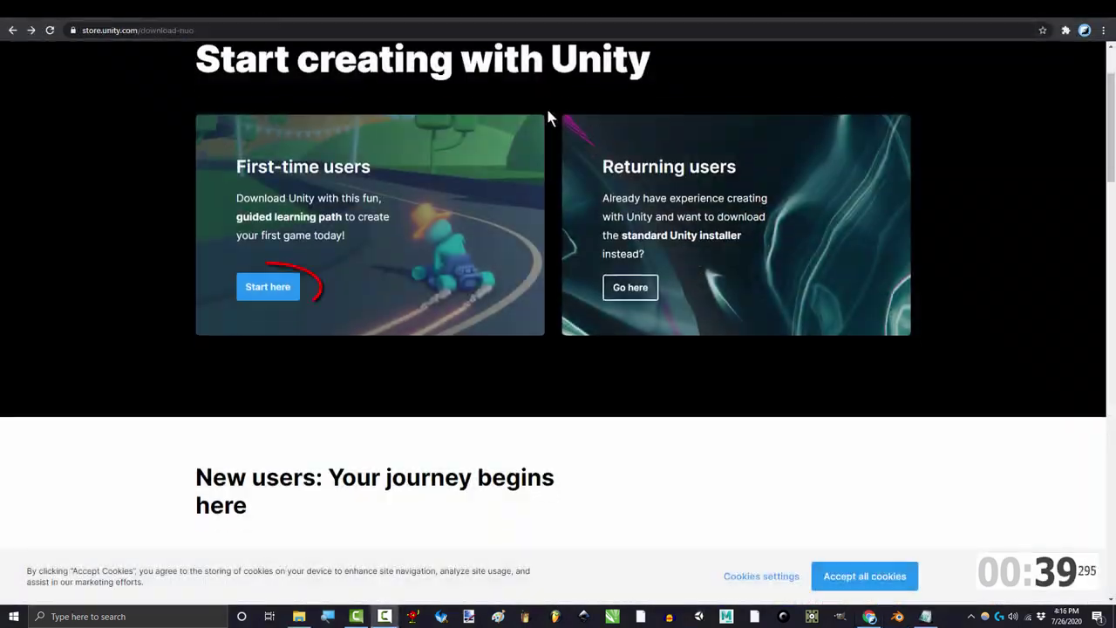
Step: Download Unity Hub and install it, accepting the terms and licence agreement
left_click(262, 288)
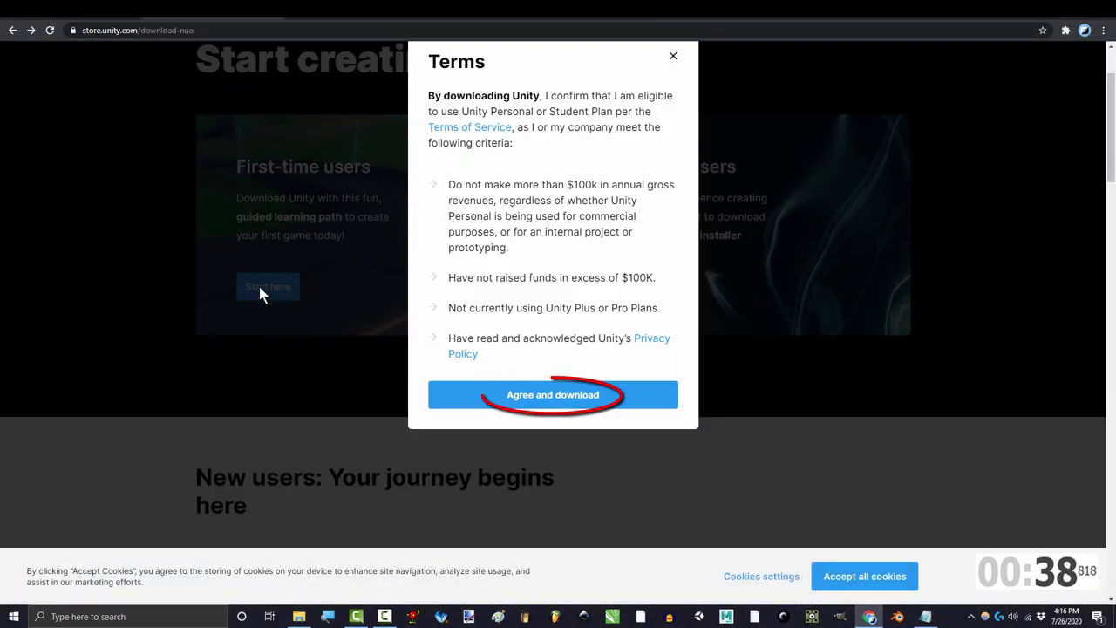
left_click(583, 398)
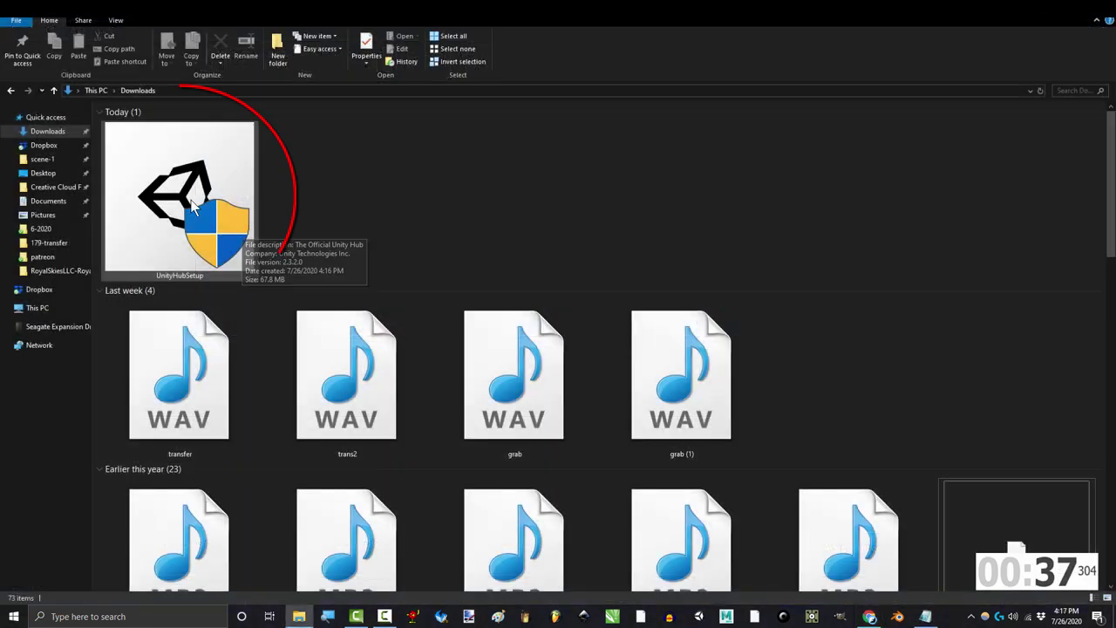
double_click(194, 208)
left_click(439, 429)
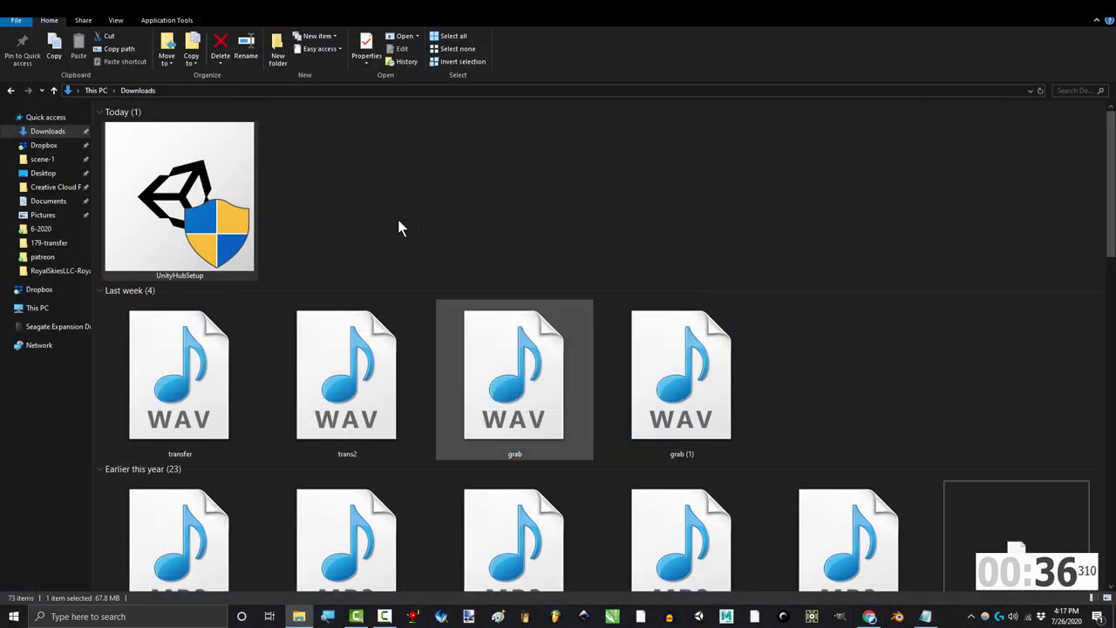
left_click(622, 400)
left_click(623, 401)
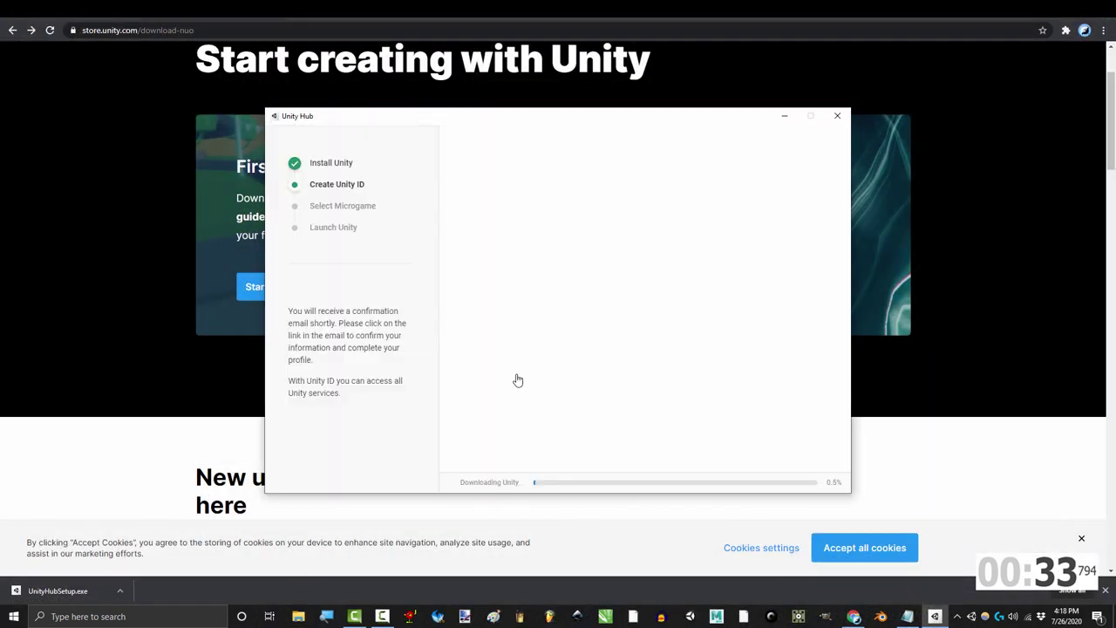
left_click(512, 390)
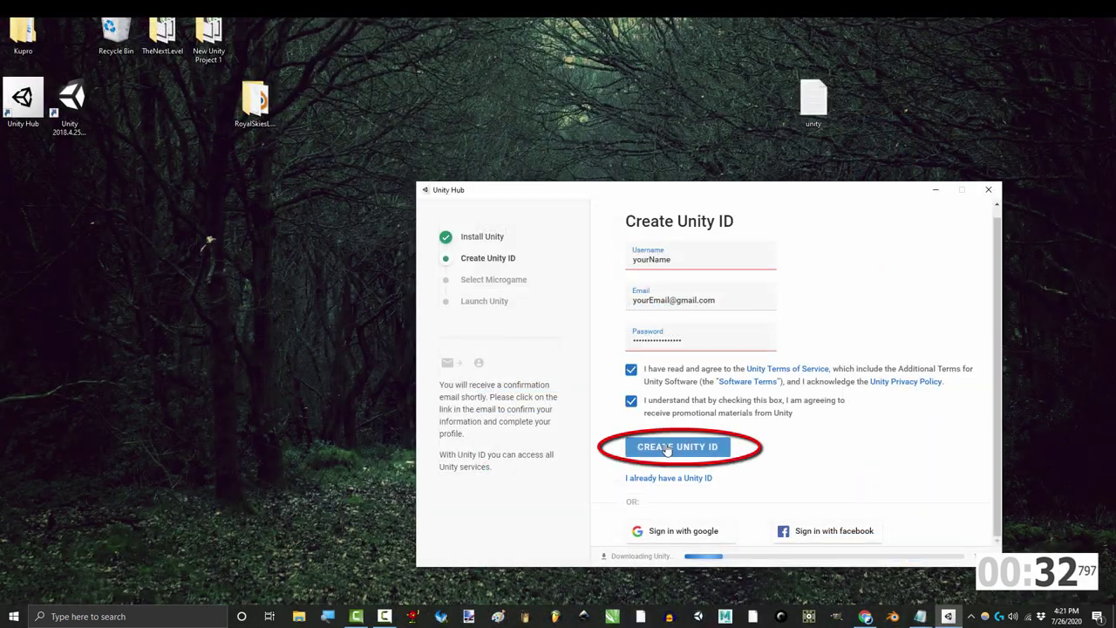
Step: Create the Unity ID, accept the updated terms, pick the Empty 3D project and launch it
left_click(677, 446)
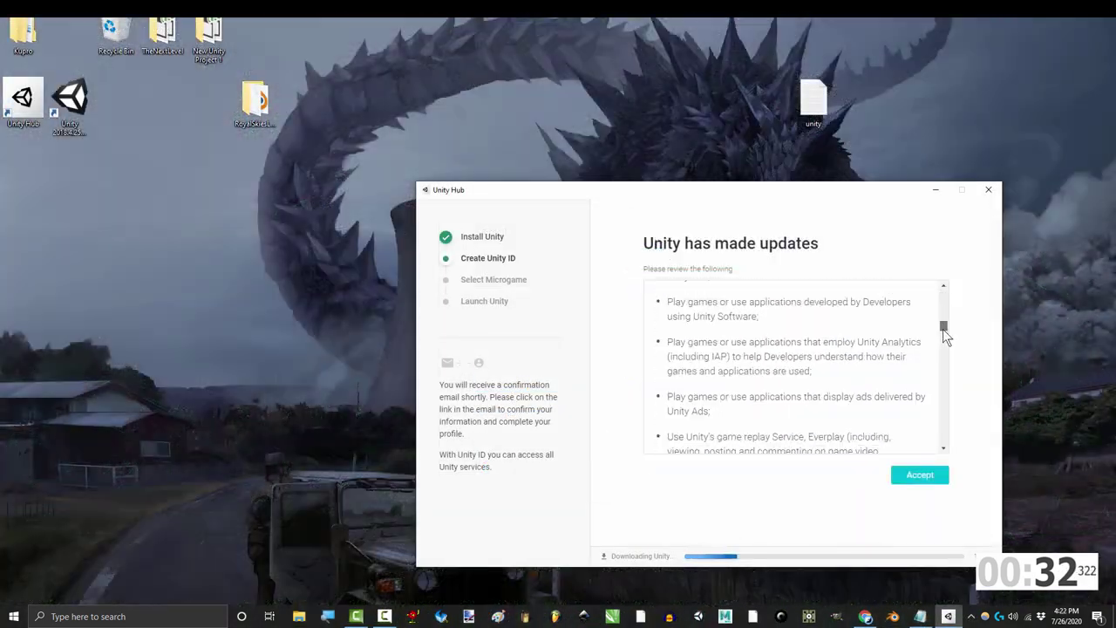
left_click_drag(942, 297, 948, 471)
left_click(944, 474)
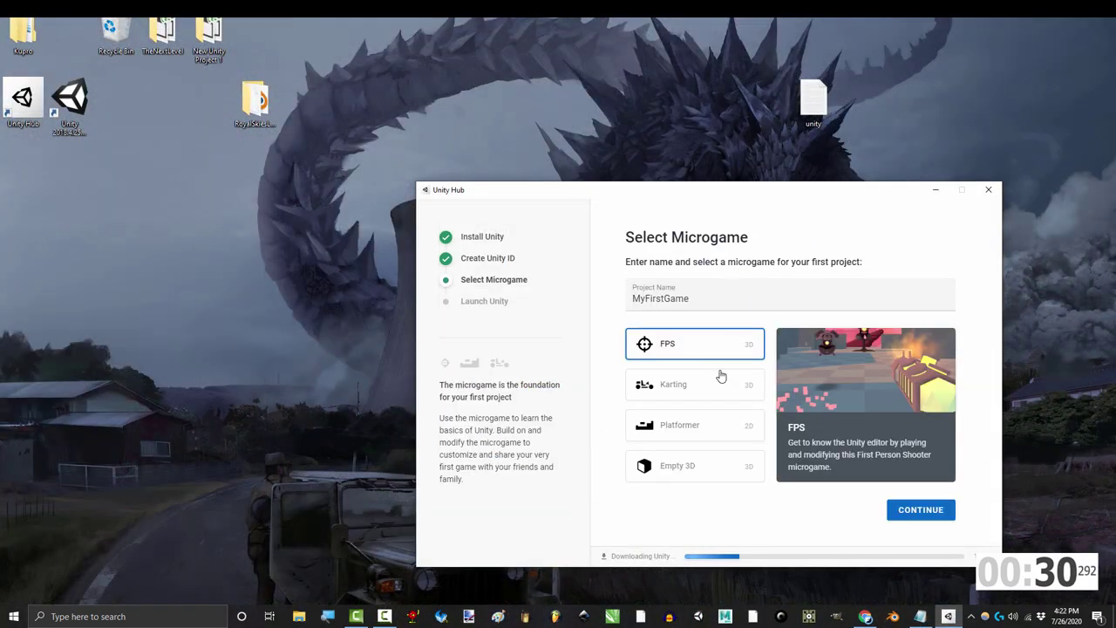
left_click(712, 477)
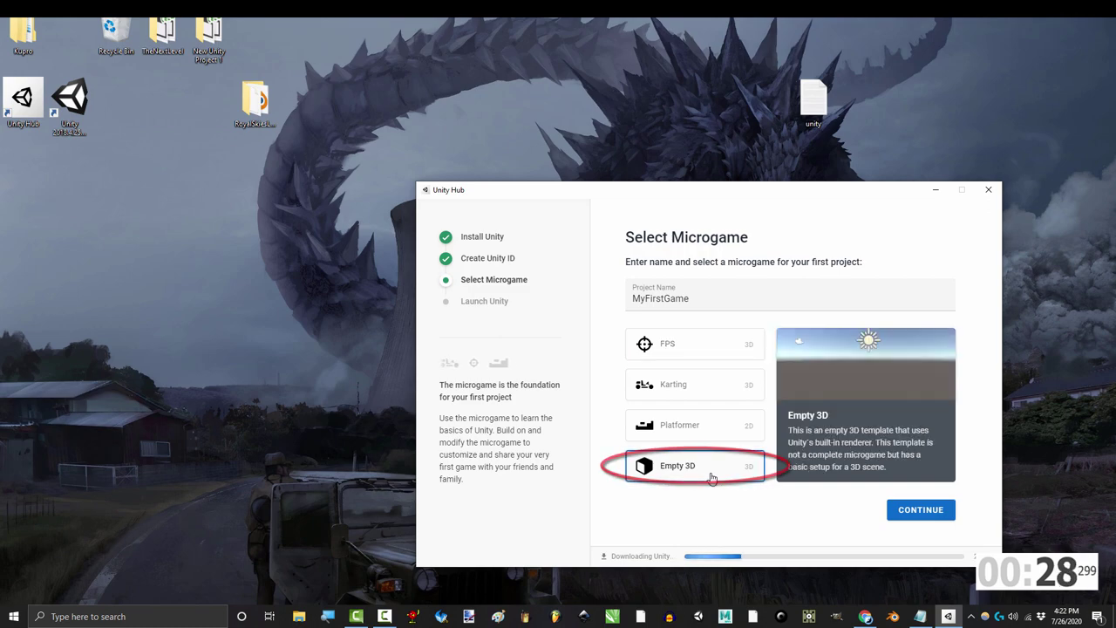
left_click(918, 510)
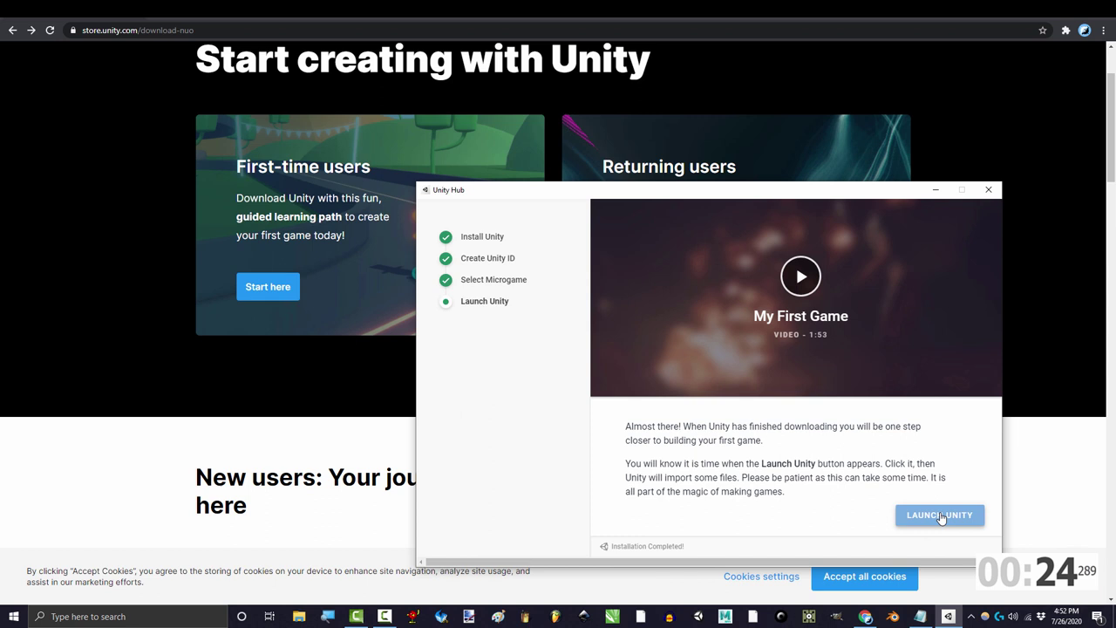
left_click(942, 517)
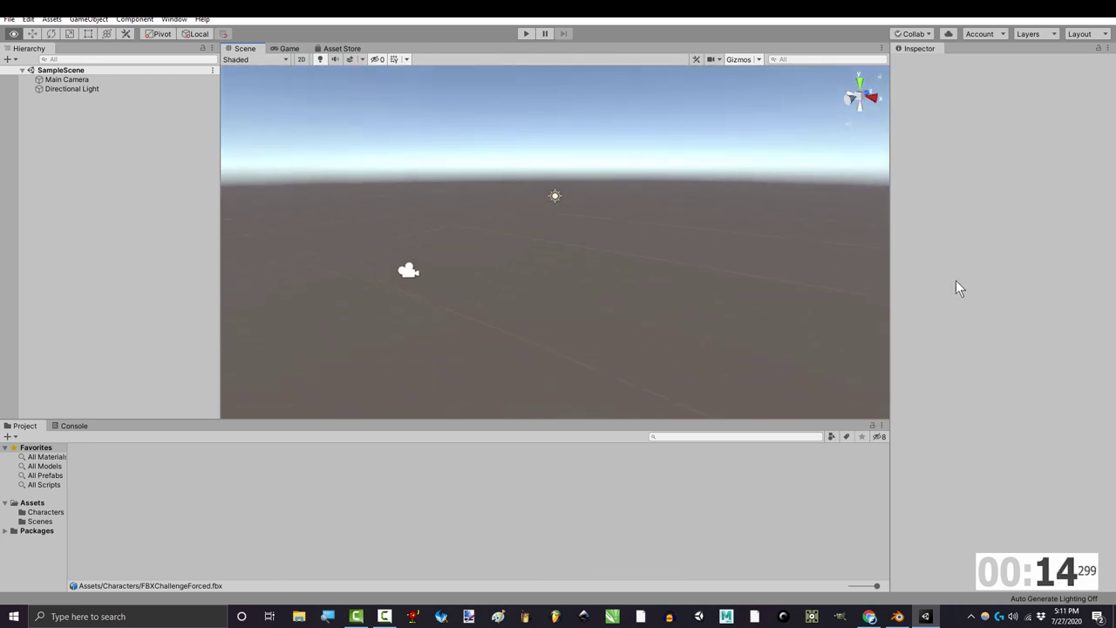
Step: Inspect the Directional Light and Main Camera in the Hierarchy, orbiting the Scene view
left_click(553, 198)
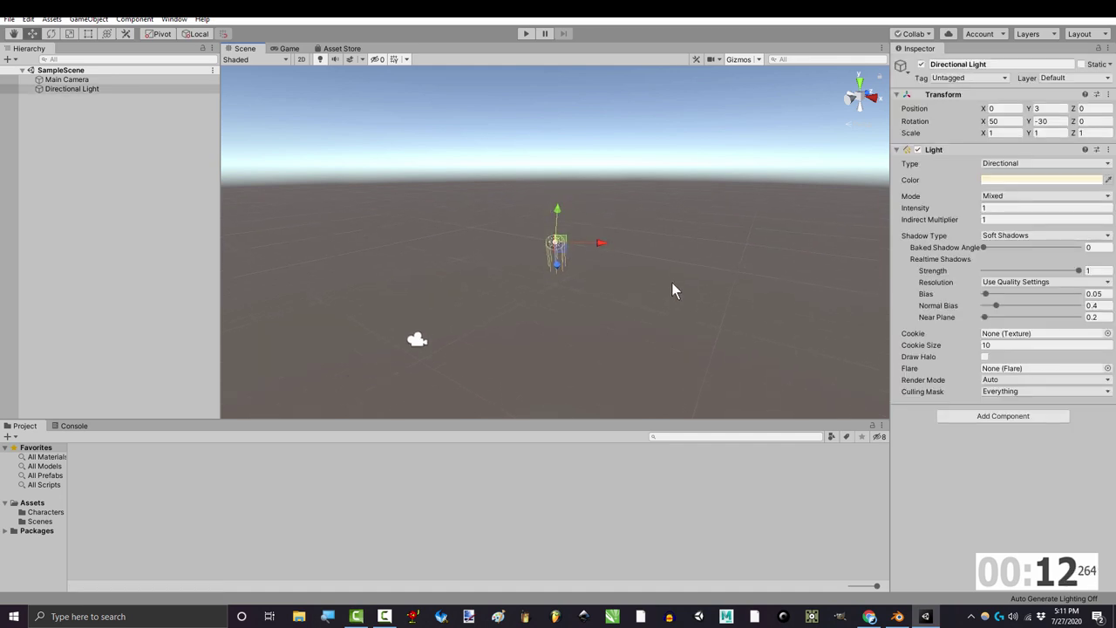
left_click_drag(671, 282, 619, 318, "alt")
left_click(66, 80)
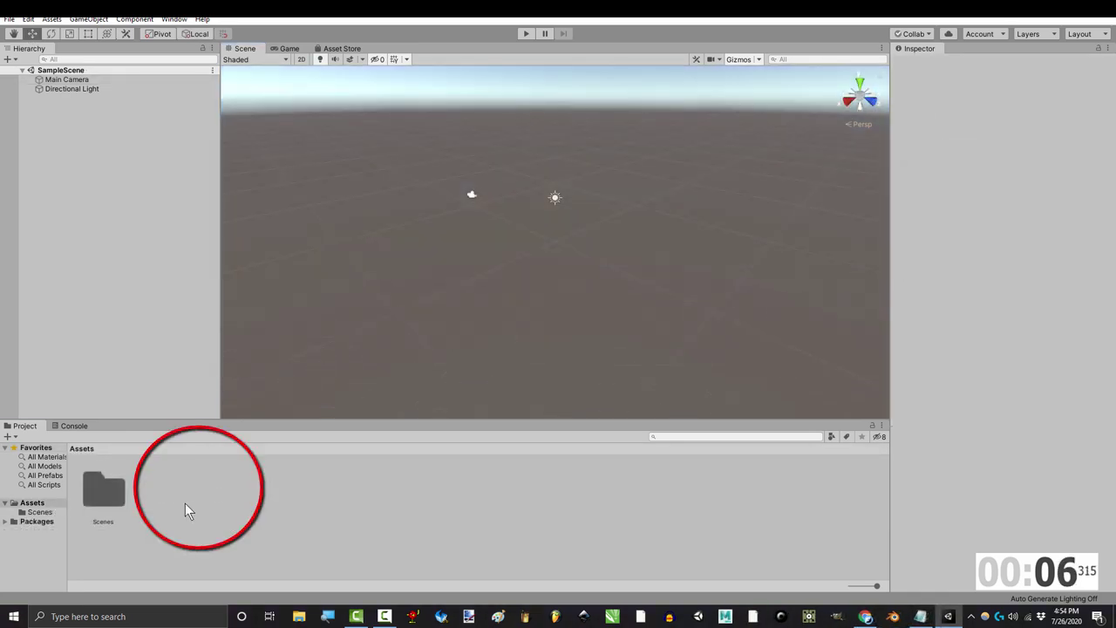
Step: Create a new folder in Assets named 'Characters'
right_click(185, 503)
mouse_move(213, 215)
left_click(410, 176)
type("Ch")
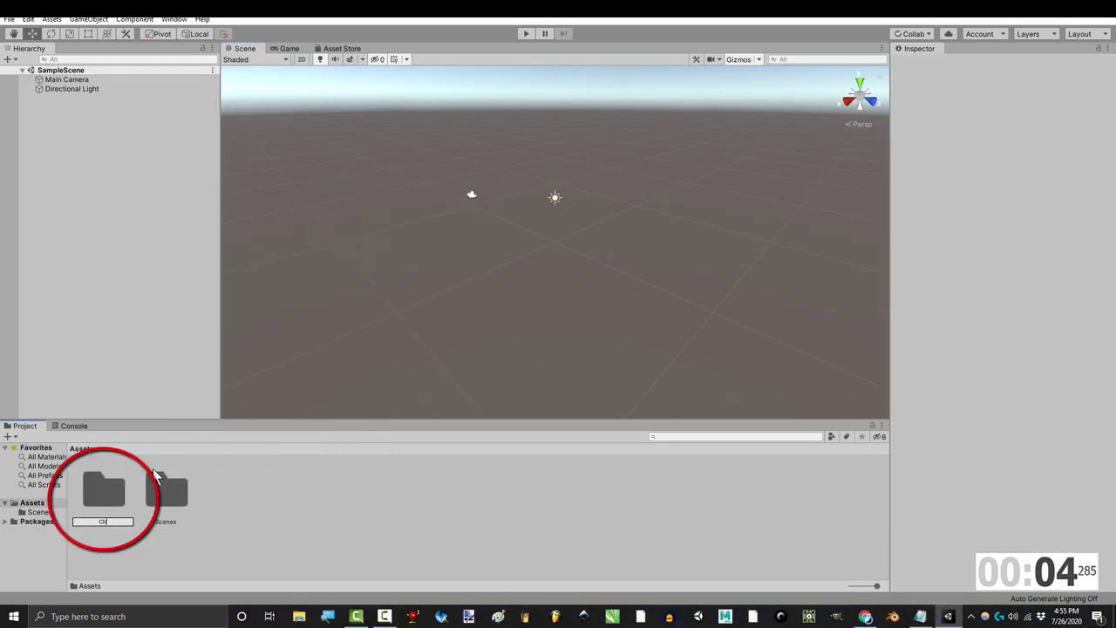
type("aracters")
key("Return")
key("Return")
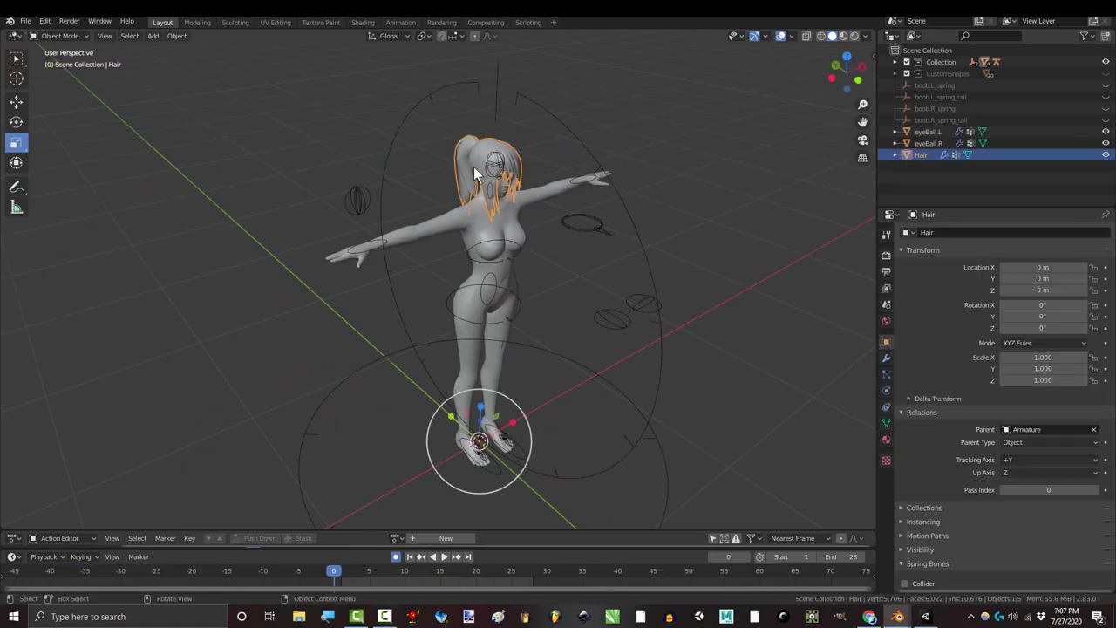
Step: Select the character body and armature, making ArmatureAction the active action
left_click(524, 214, "shift")
left_click(597, 229, "shift")
left_click(374, 538)
Step: Export FBX with Armature and Bake Animation options, then compare FBXChallengeTEST5's clips with Blender's actions
left_click(436, 522)
left_click(26, 21)
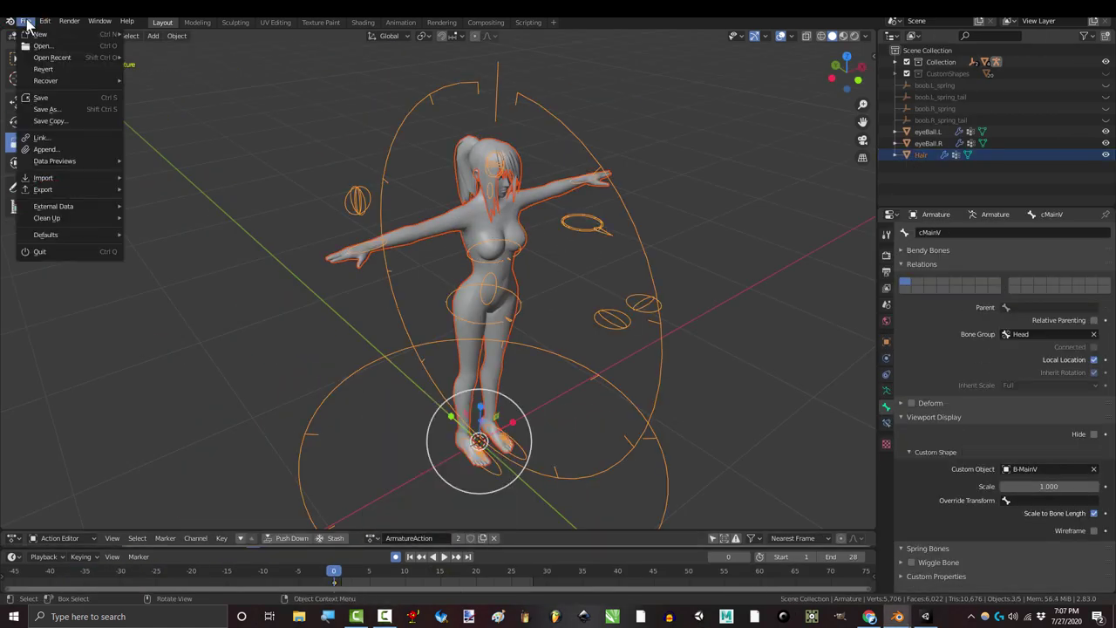
mouse_move(66, 193)
left_click(175, 259)
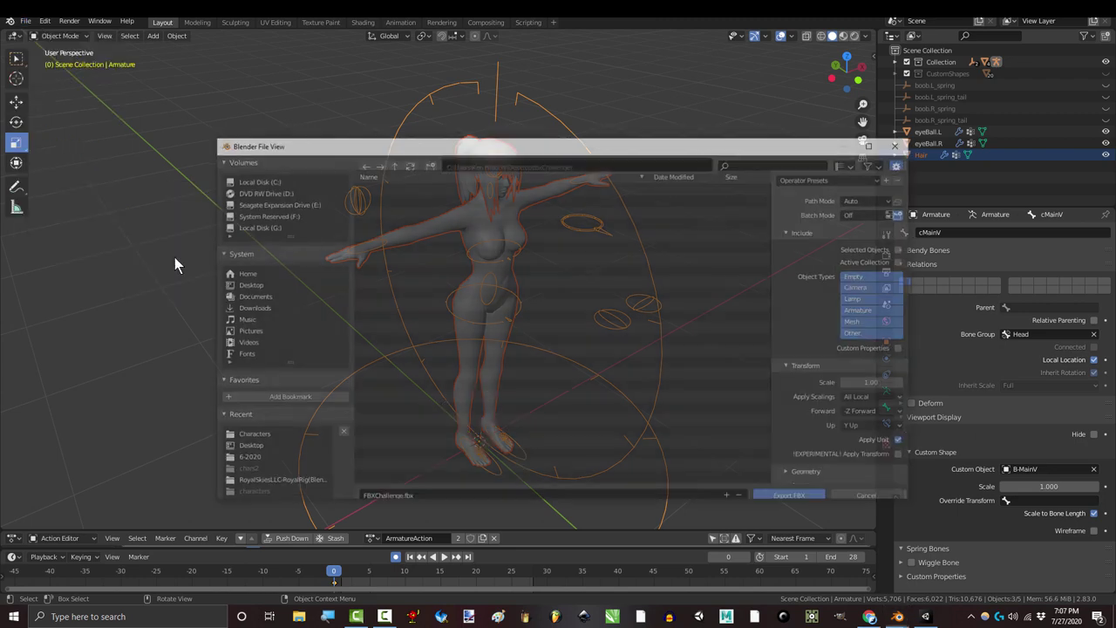
left_click(871, 147)
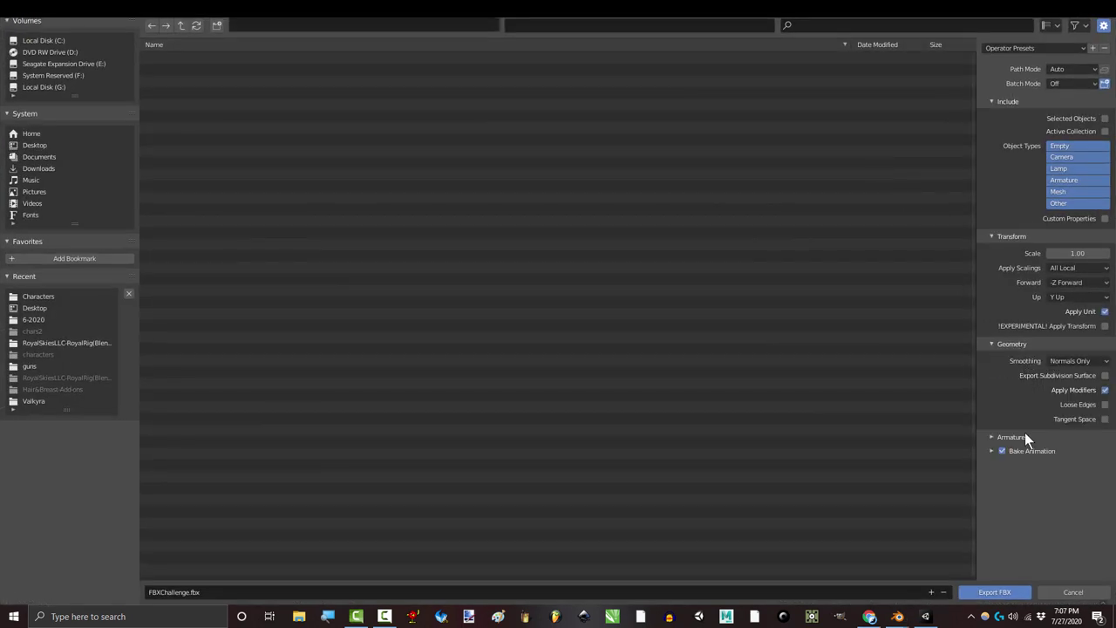
left_click(1024, 437)
left_click(1040, 531)
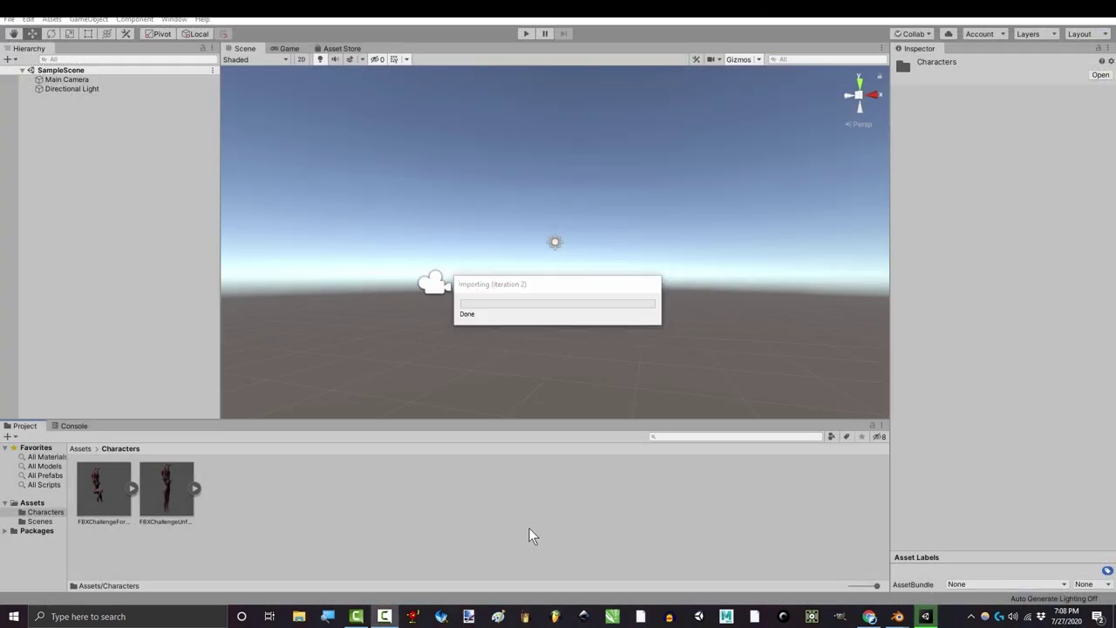
left_click(167, 498)
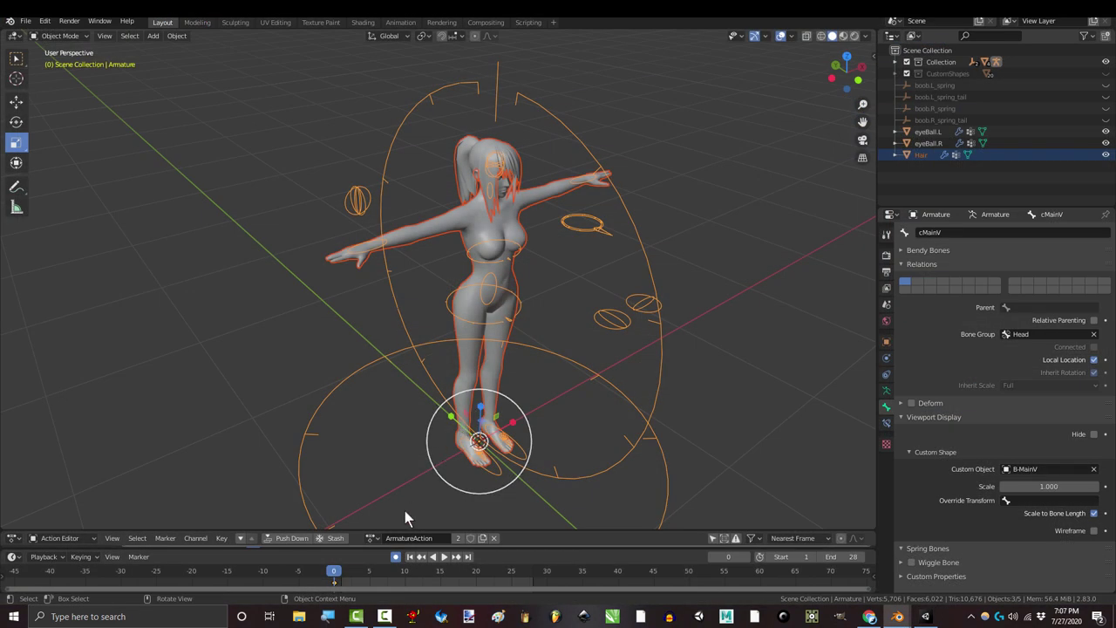
left_click(370, 538)
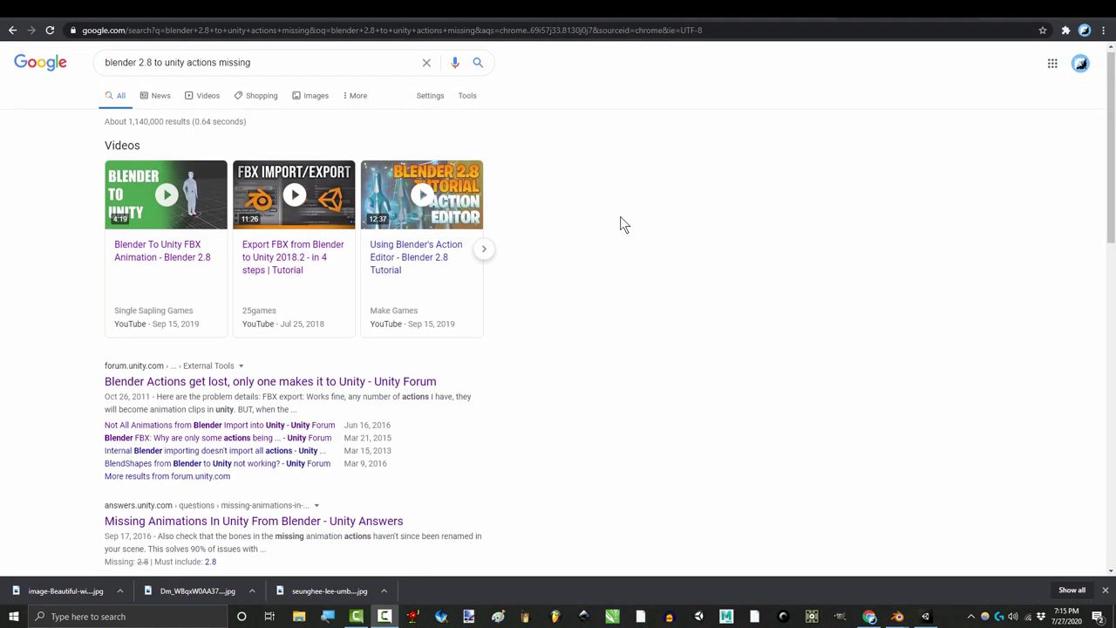
Step: Read the search results and Stack Exchange question, then switch the armature to 02-Boosting
scroll(376, 231, "down", 2)
scroll(220, 220, "down", 1)
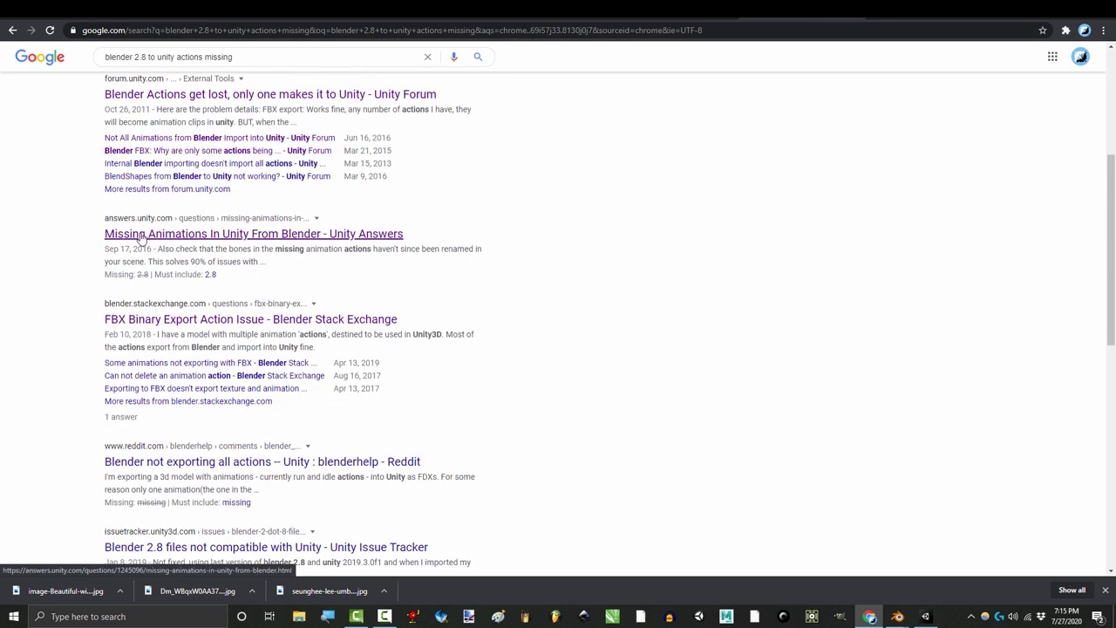
scroll(196, 231, "down", 2)
scroll(178, 212, "down", 1)
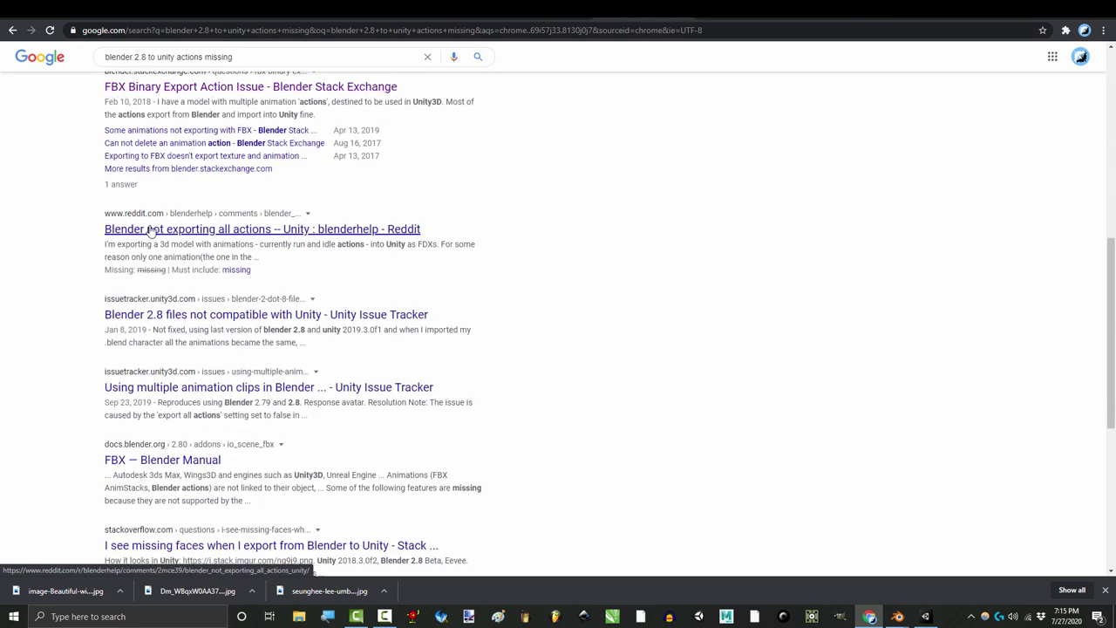
scroll(181, 209, "down", 2)
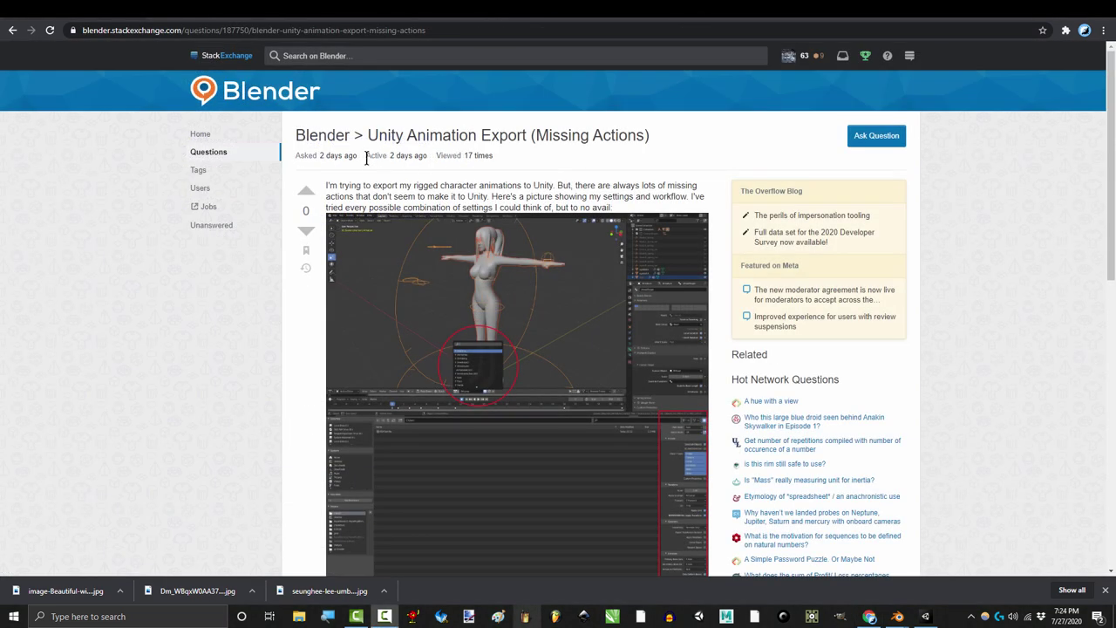
left_click_drag(367, 155, 423, 157)
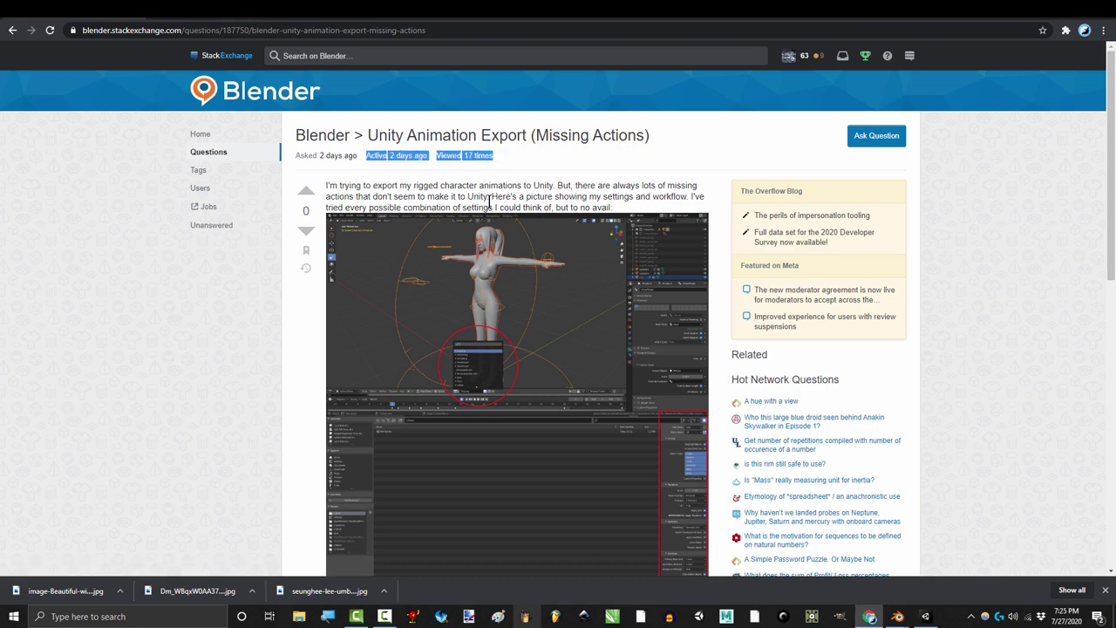
scroll(489, 201, "down", 15)
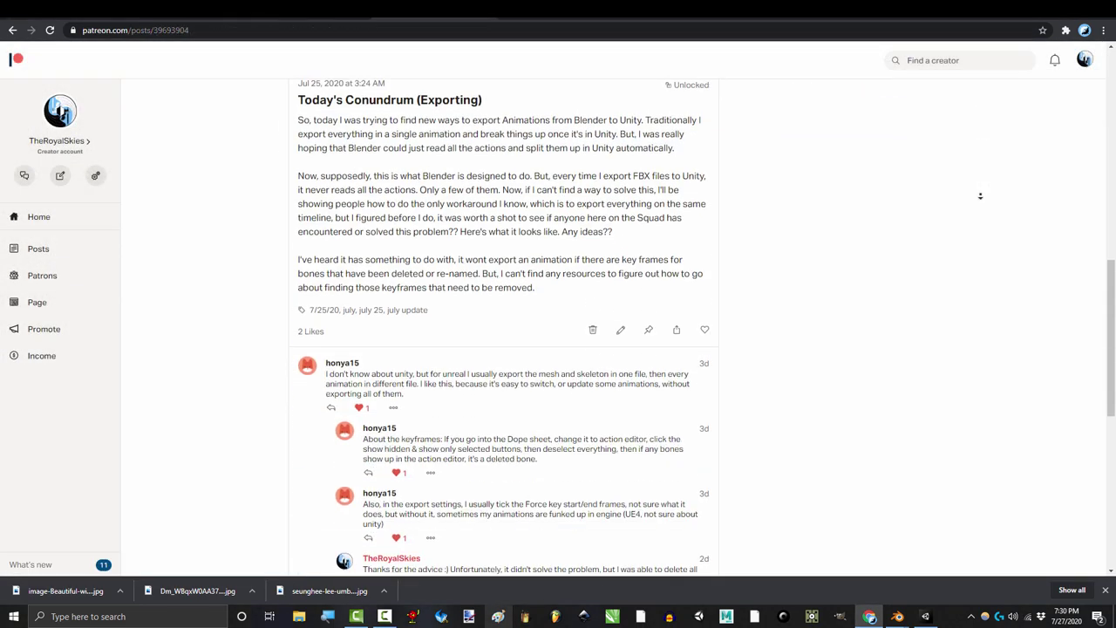
scroll(446, 253, "down", 2)
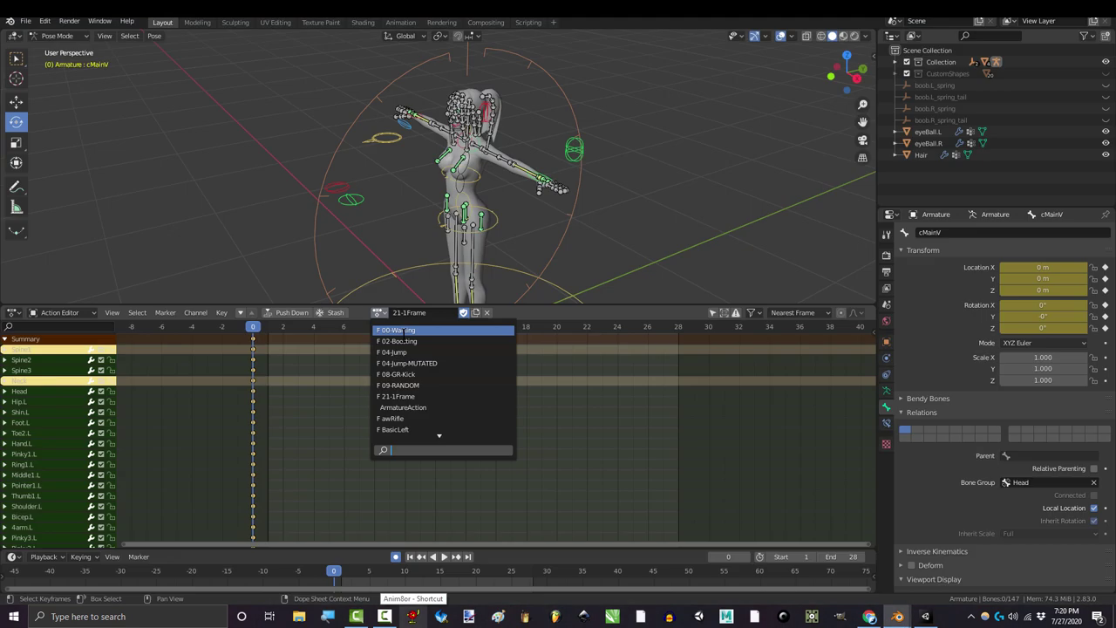
left_click(411, 341)
Step: Select 02-Boosting's keyframes, paste them into ArmatureAction at frame 20 and play it back
left_click(723, 313)
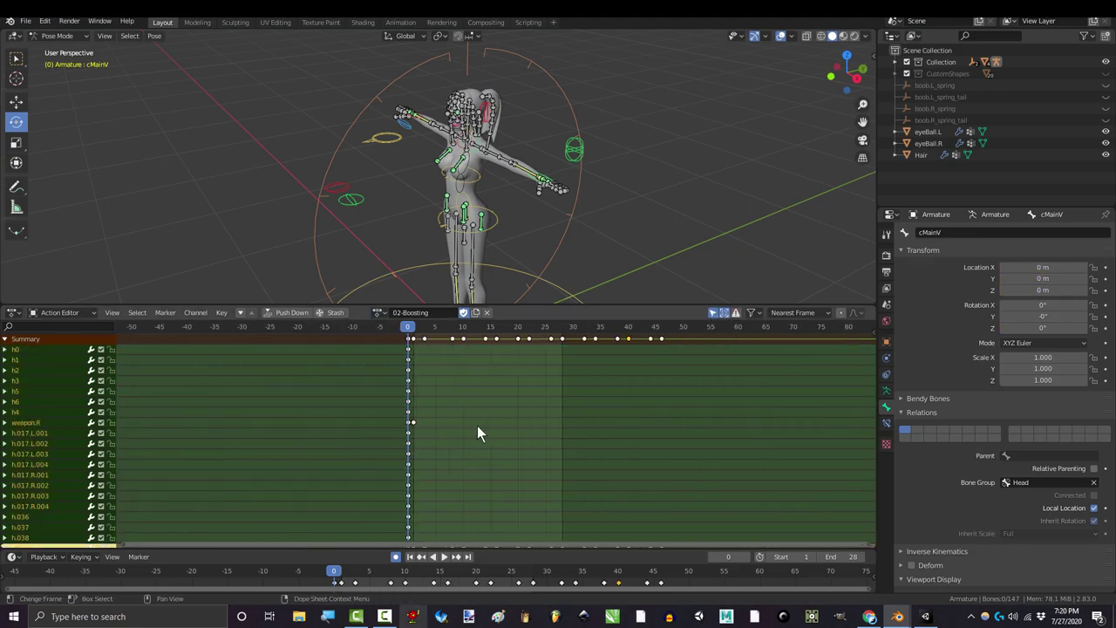
scroll(477, 434, "down", 3)
key("a")
right_click(496, 395)
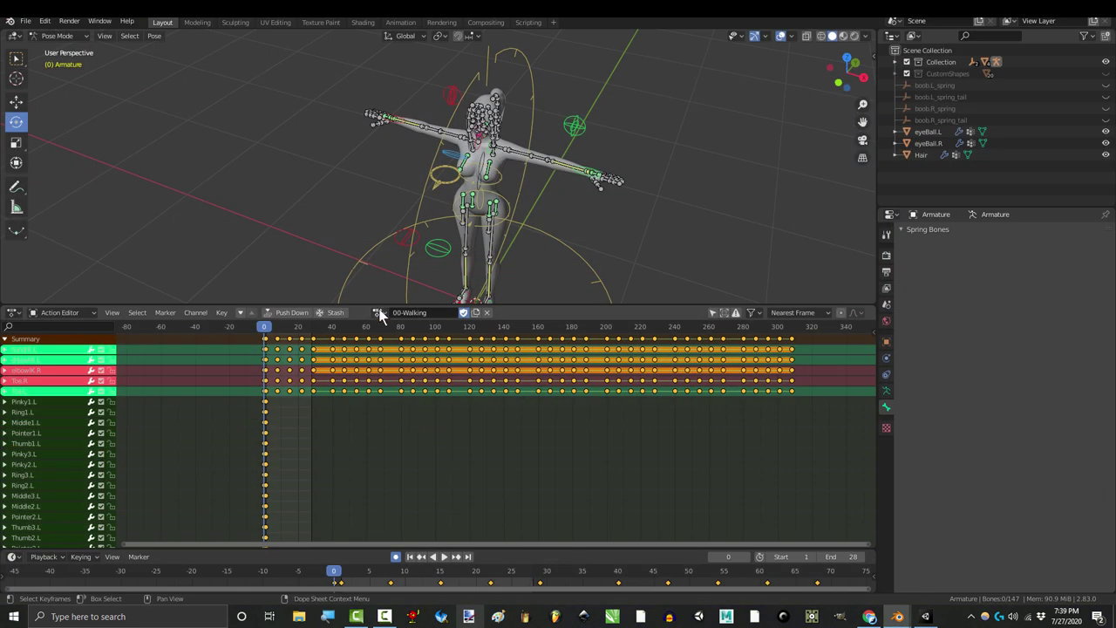
left_click(375, 312)
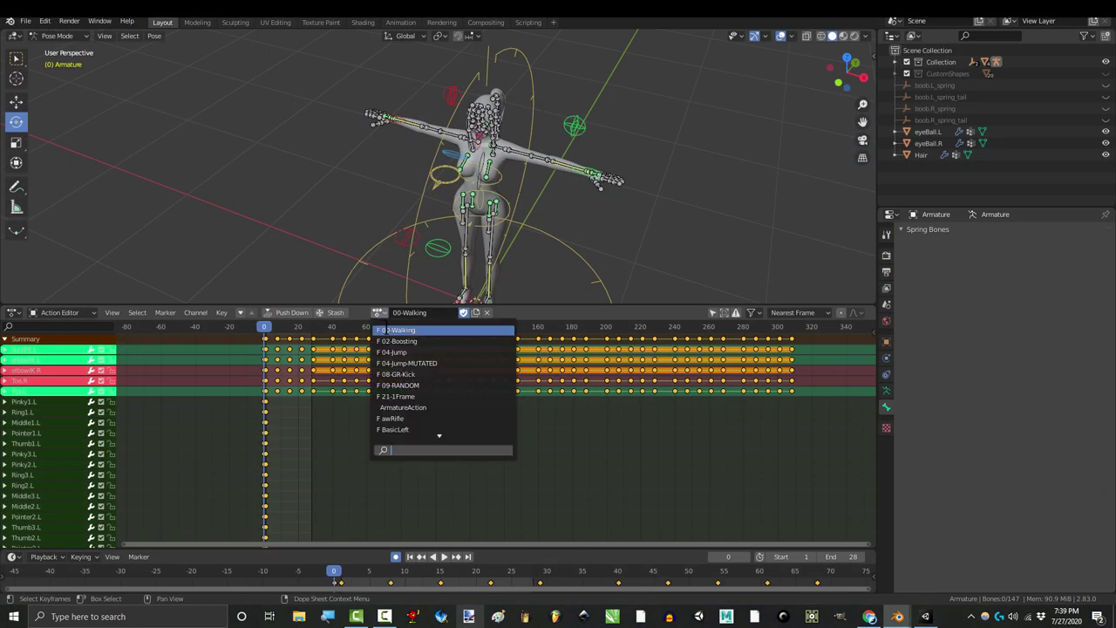
left_click(414, 407)
key("ctrl+v")
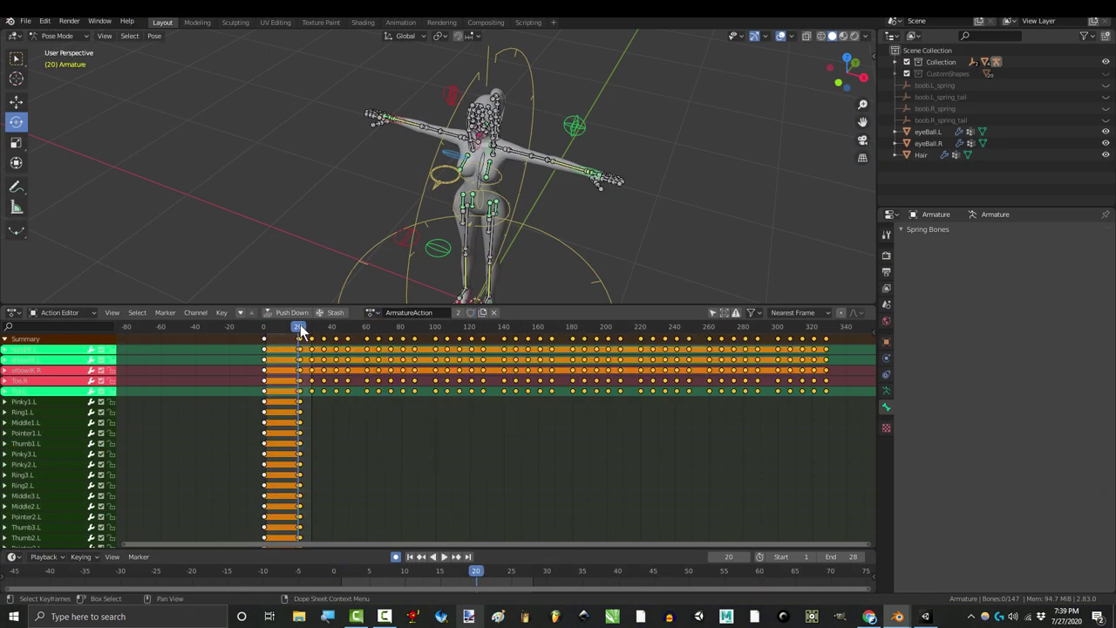
key("space")
middle_click_drag(807, 362, 299, 419)
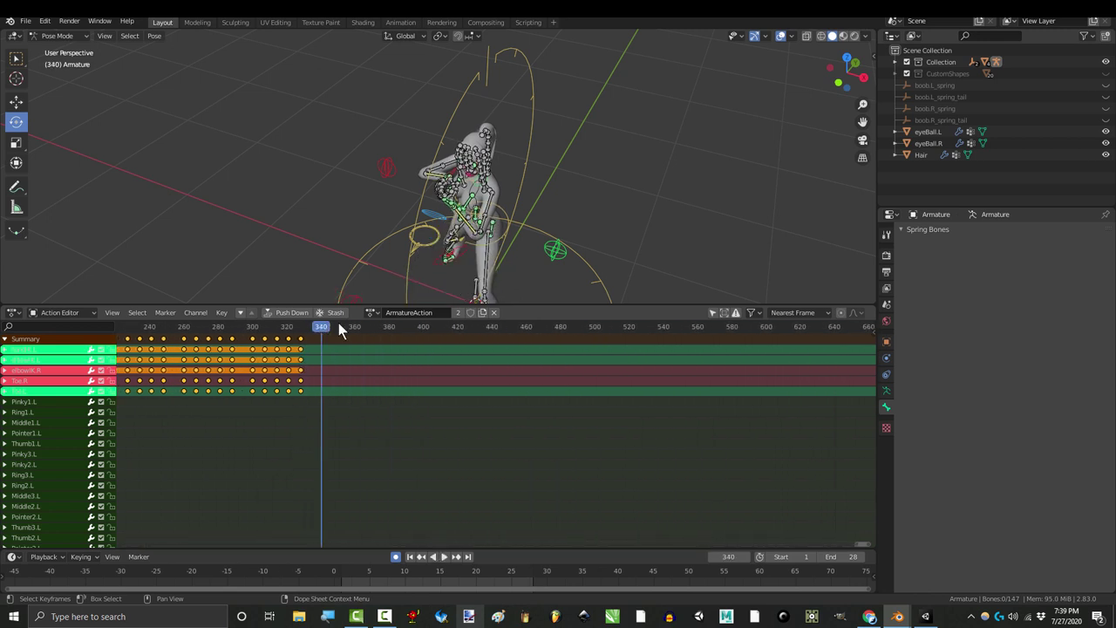
Step: Reselect all 02-Boosting keyframes and paste them into ArmatureAction starting at frame 343
left_click(372, 312)
left_click(407, 341)
key("b")
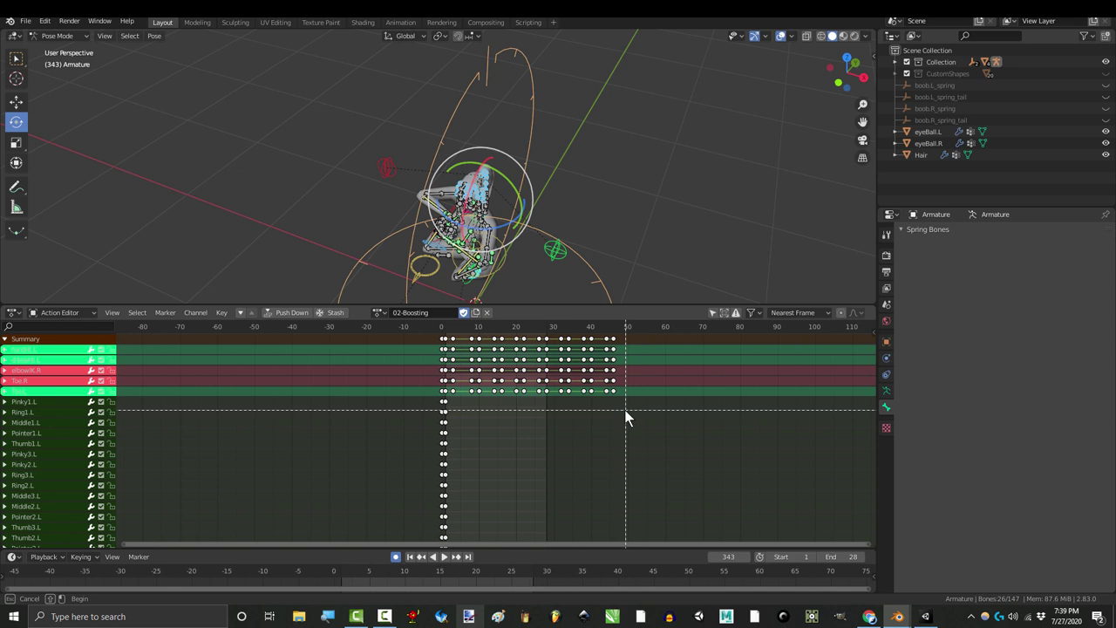
key("a")
left_click(378, 313)
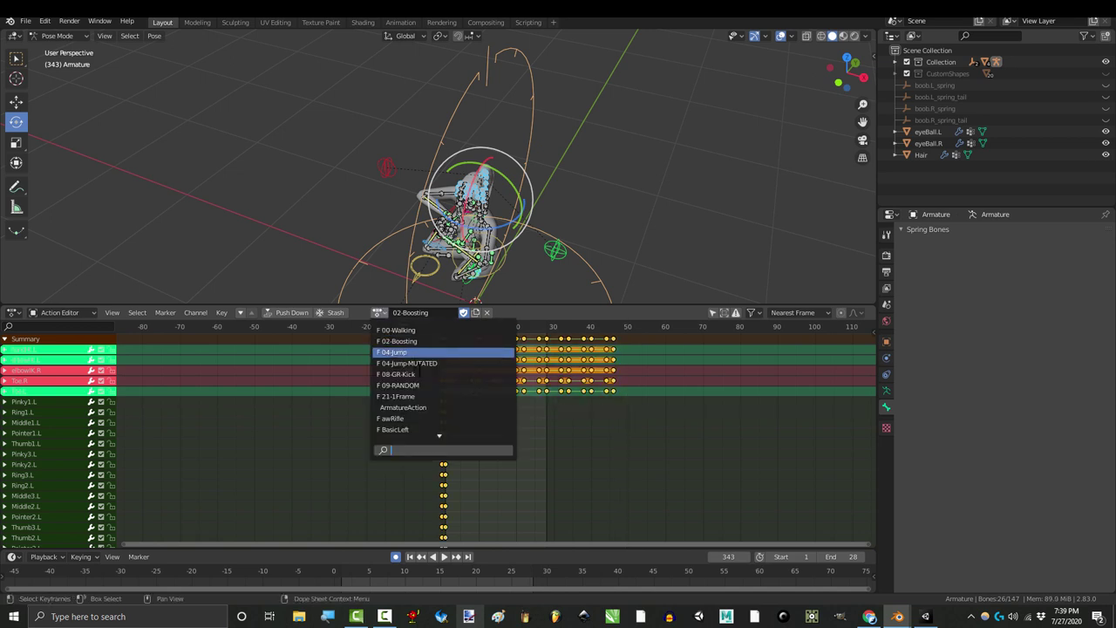
left_click(428, 407)
scroll(503, 429, "down", 3)
key("Home")
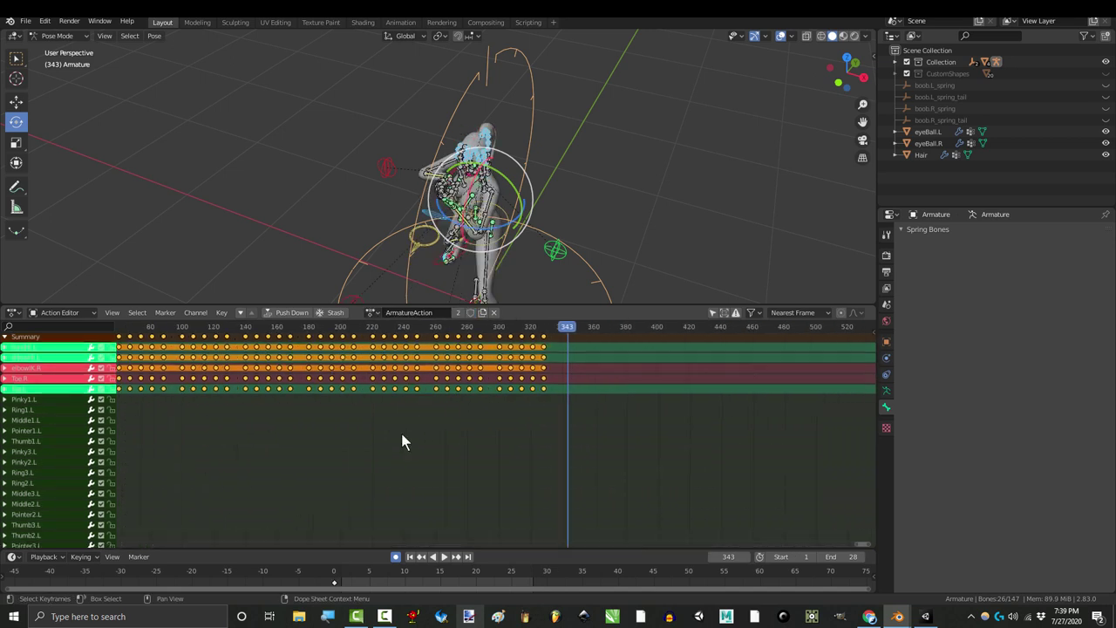
key("ctrl+v")
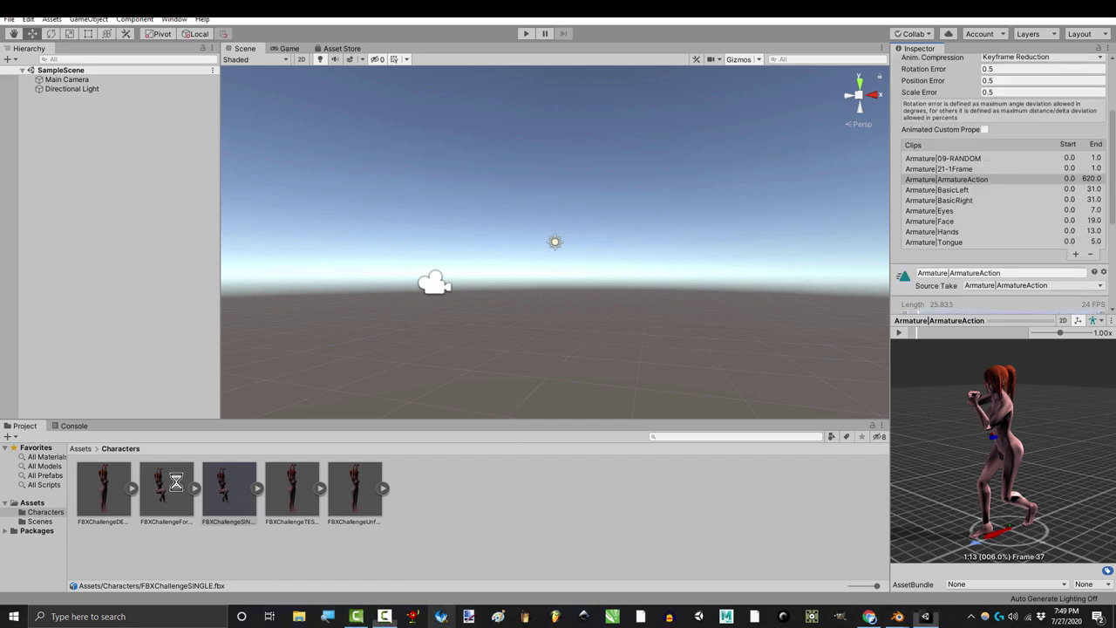
Step: Review the Clips lists of FBXChallengeForced, FBXChallengeSINGLE, FBXChallengeTEST5 and the first FBX, then return to Blender
left_click(94, 495)
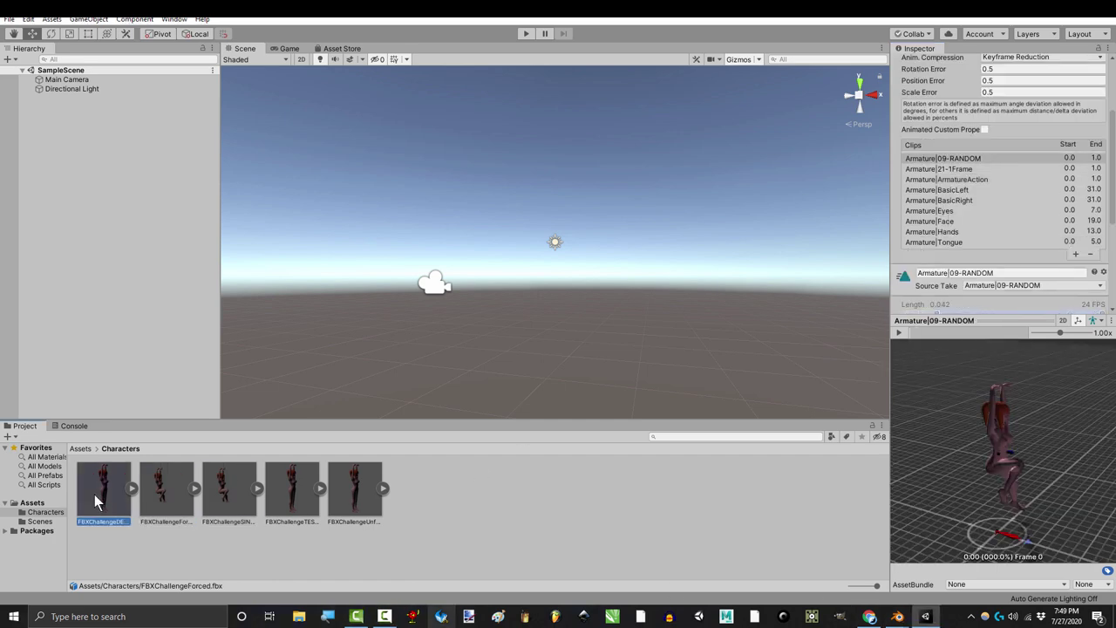
left_click(157, 500)
left_click(232, 502)
left_click(292, 505)
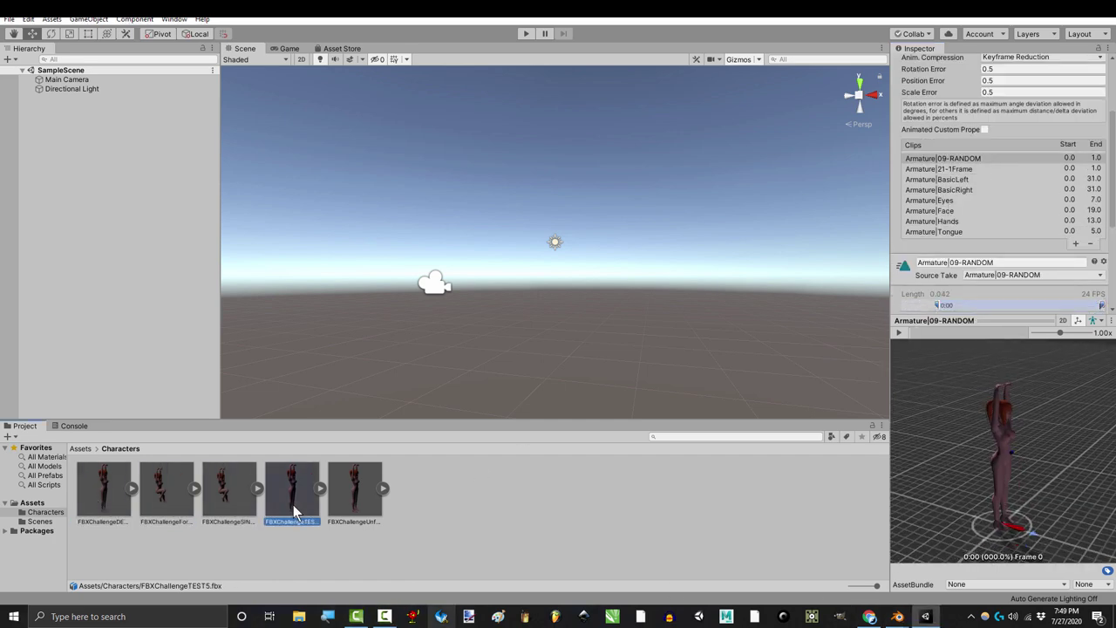
mouse_move(897, 621)
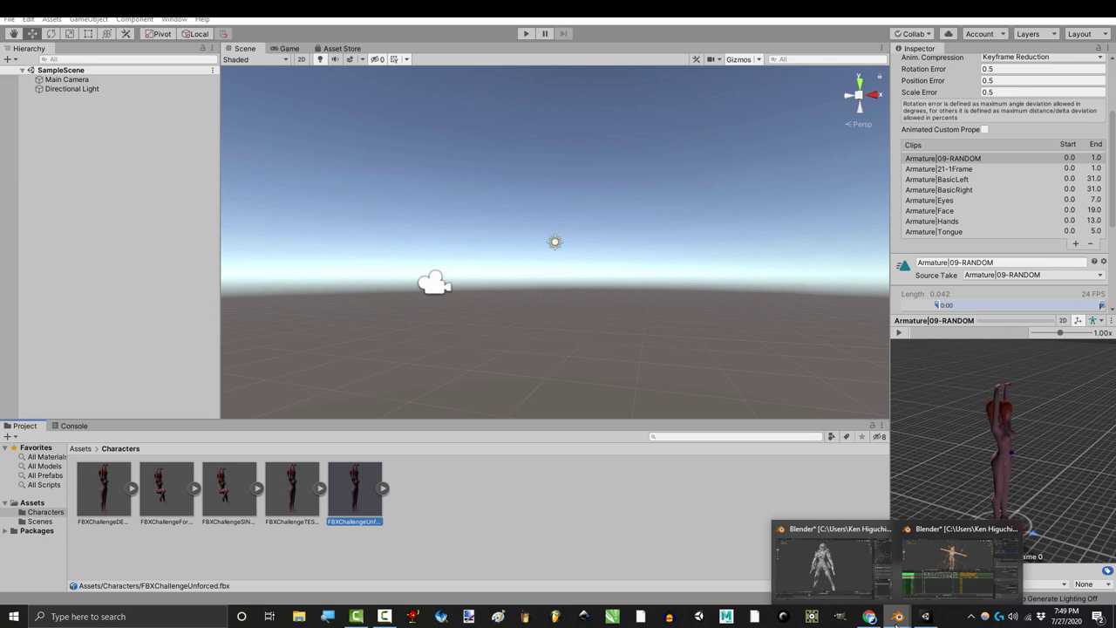
left_click(950, 595)
Step: Keep ArmatureAction active and scrub the merged timeline from frame 0 to frame 332
left_click(371, 312)
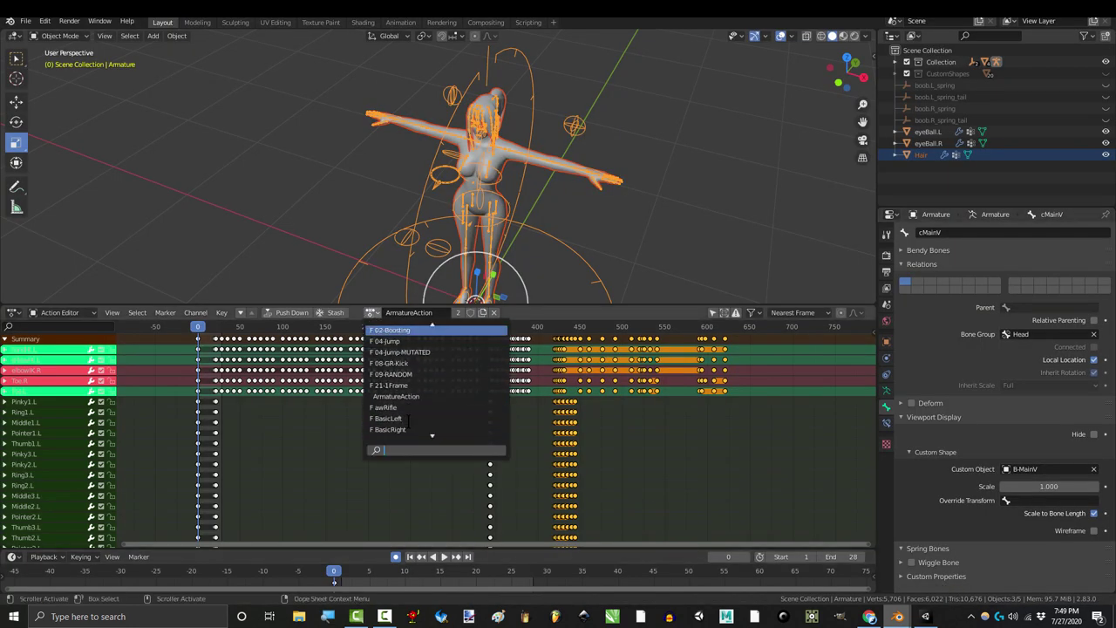
left_click(926, 617)
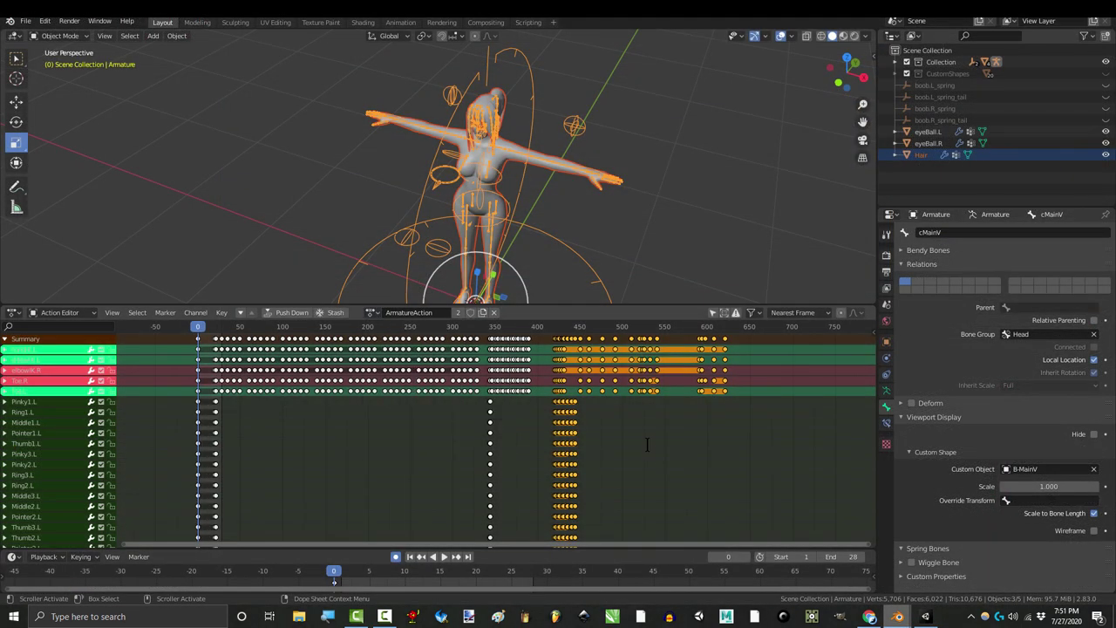
left_click_drag(199, 329, 513, 353)
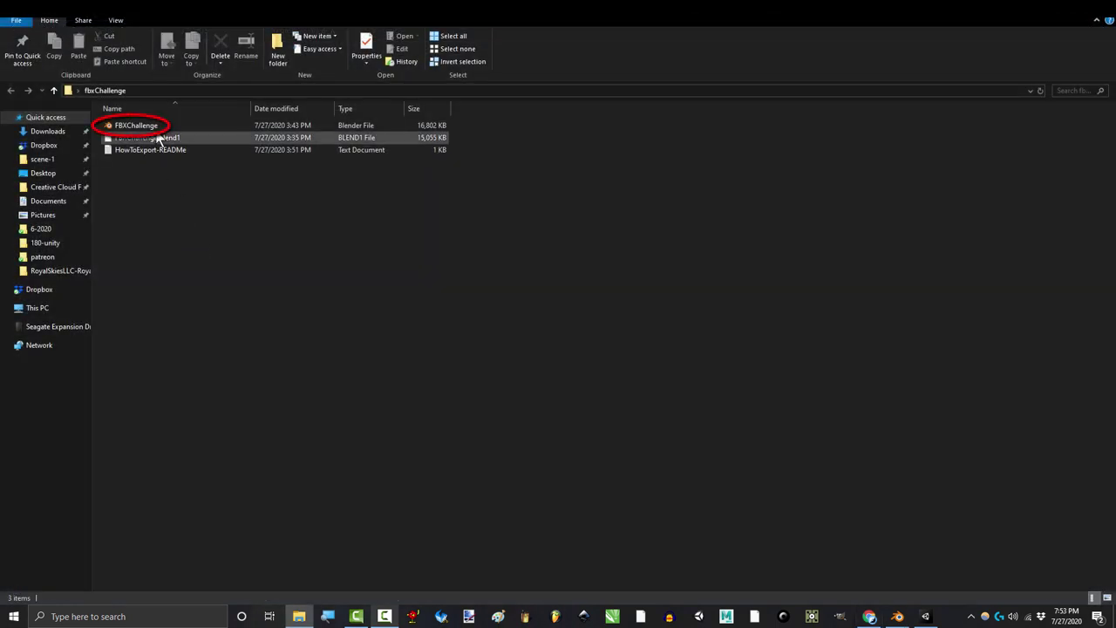
Step: Open the FBXChallenge file, switch the rig to the 02-Boosting action, and preview the Hands clip
left_click(158, 125)
double_click(159, 125)
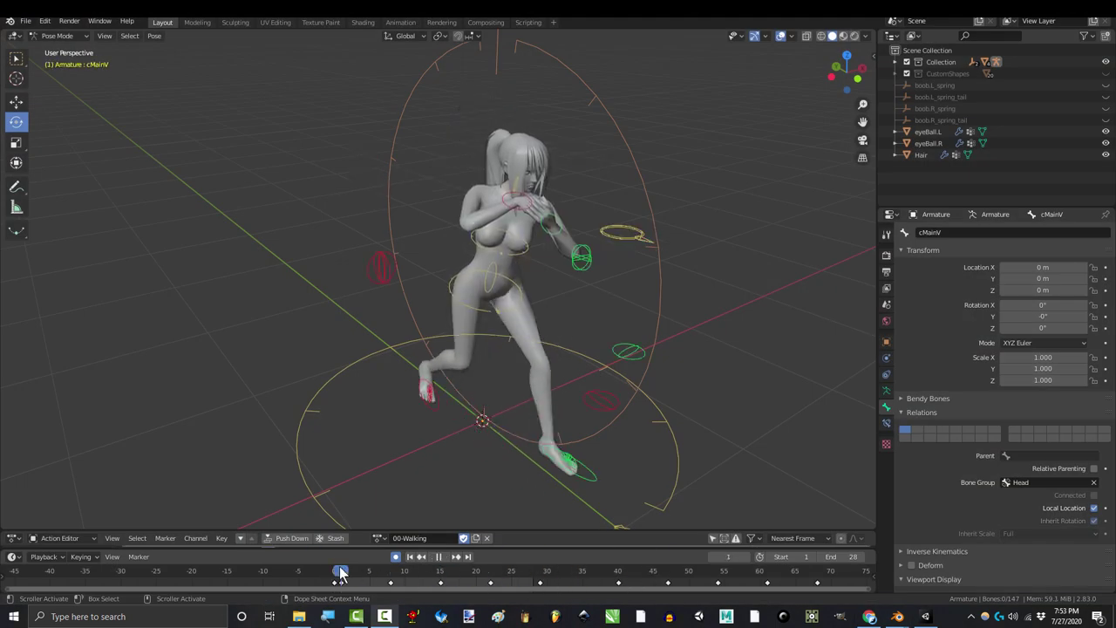
left_click(381, 539)
left_click(410, 441)
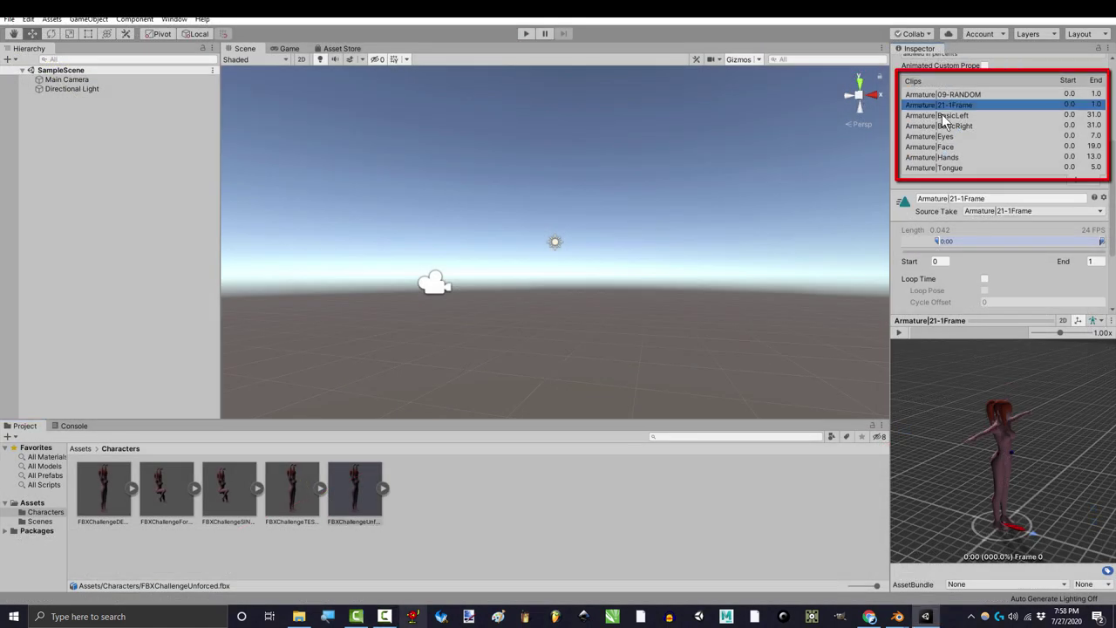
left_click(947, 157)
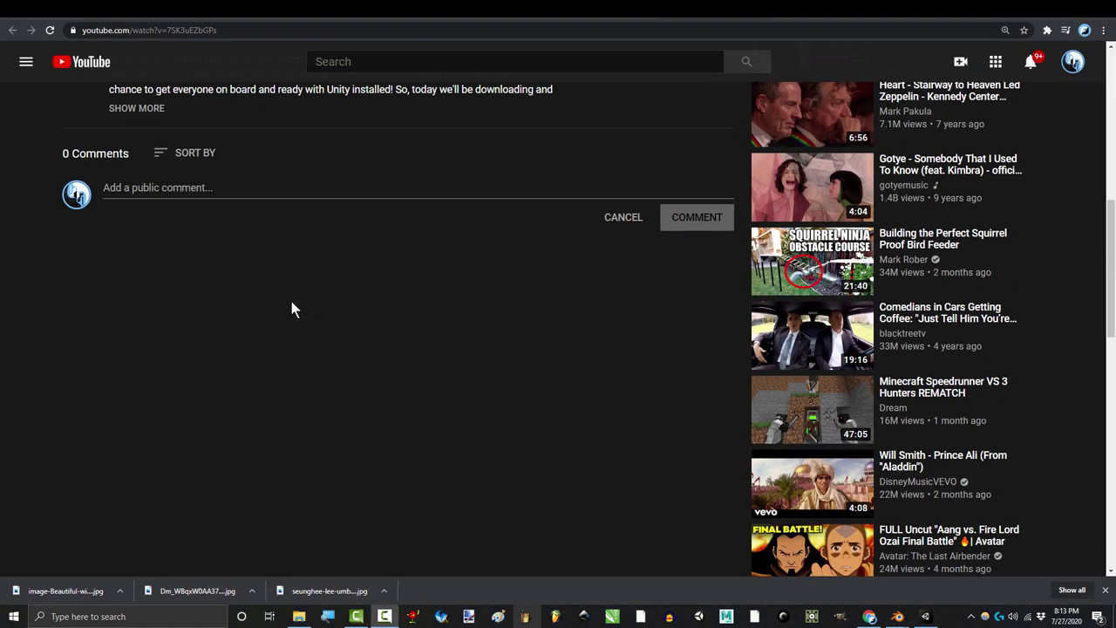
Step: Write the joking comment 'Bruh -', 'Also, I want you to say the sentences:' with a numbered list
type("Bruh")
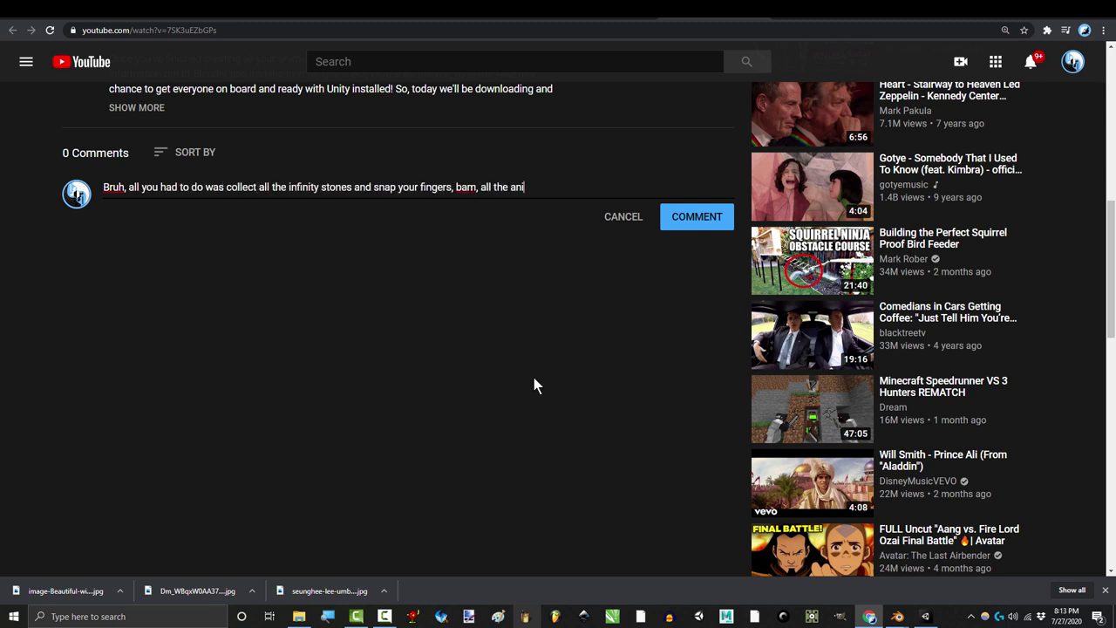
type(" -")
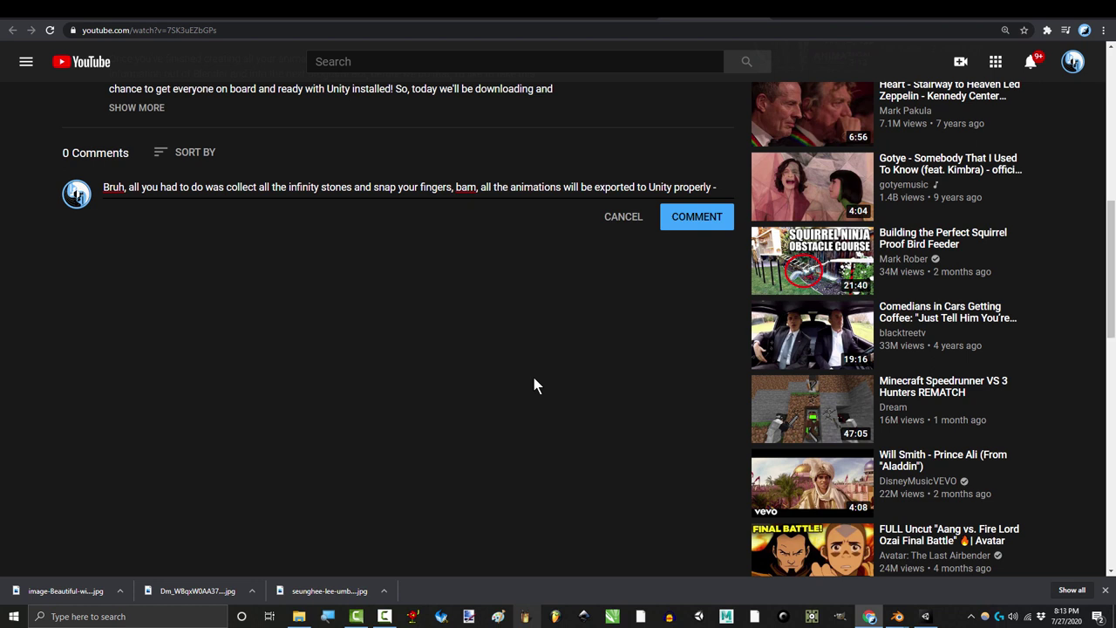
key("Return")
key("Return")
type("Also, I want you to say the sentences:")
key("Return")
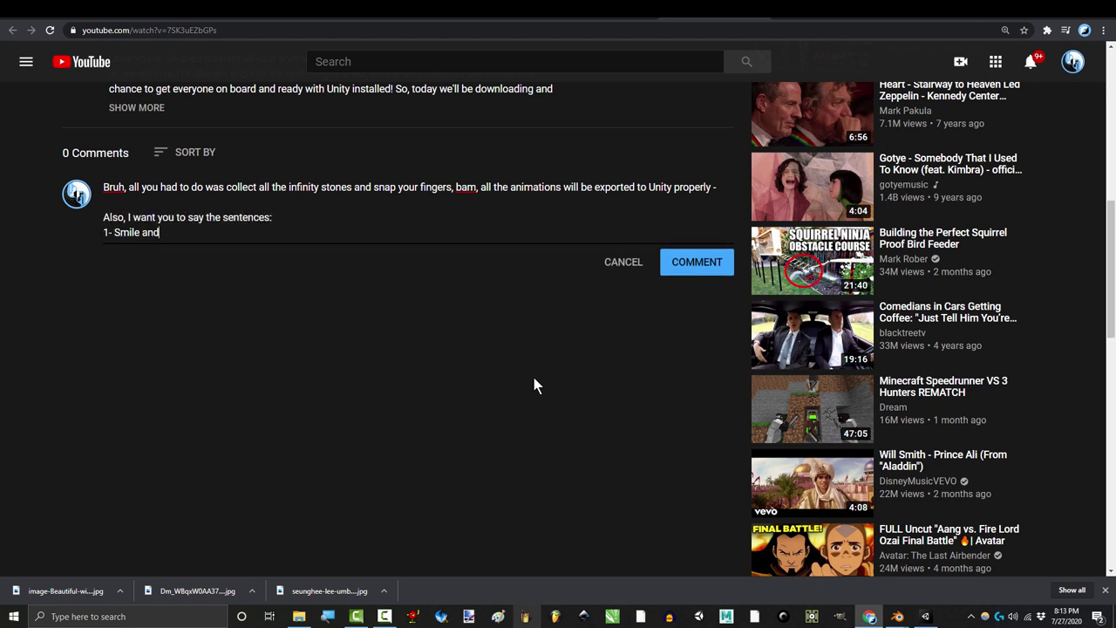
type("and wave -")
key("Return")
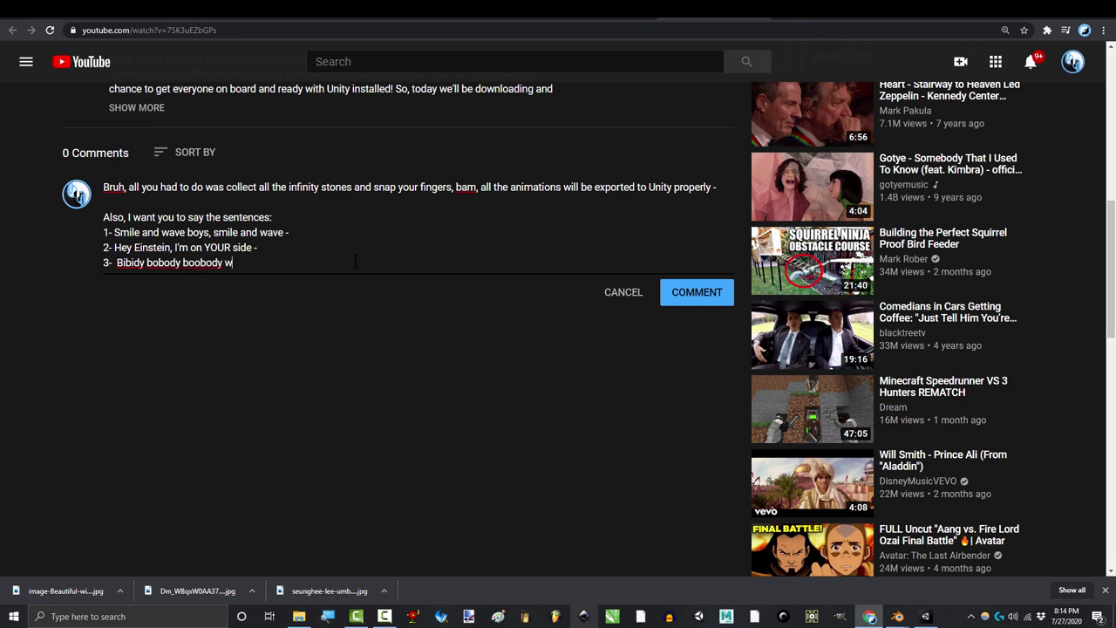
type("retty")
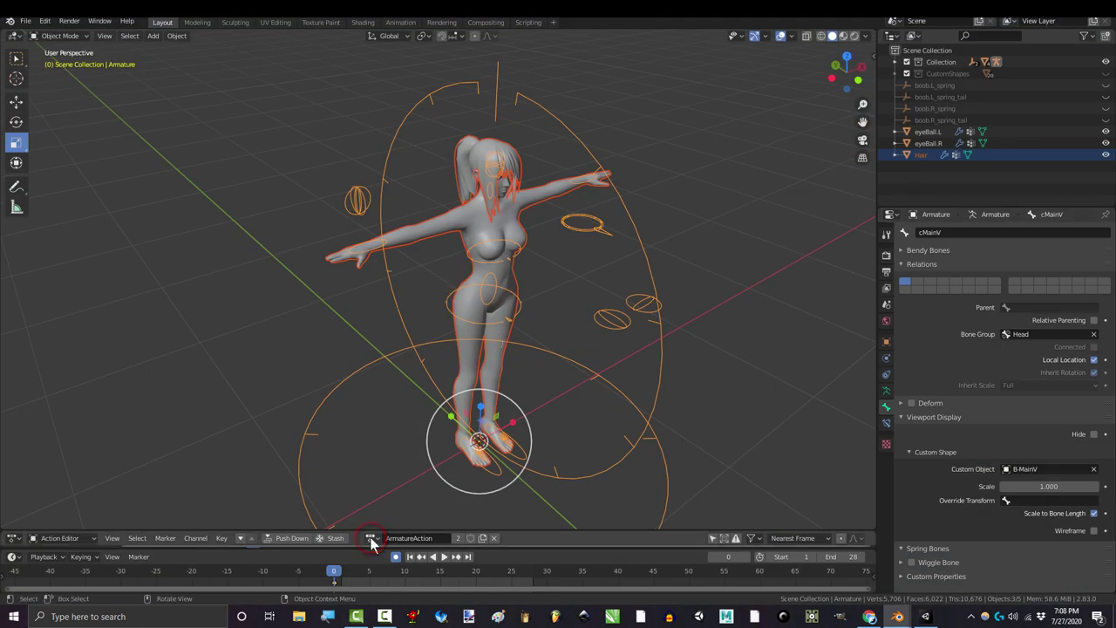
Step: Review FBXChallengeTEST5's eight imported clips, then select FBXChallengeForced to show its import settings
left_click(371, 539)
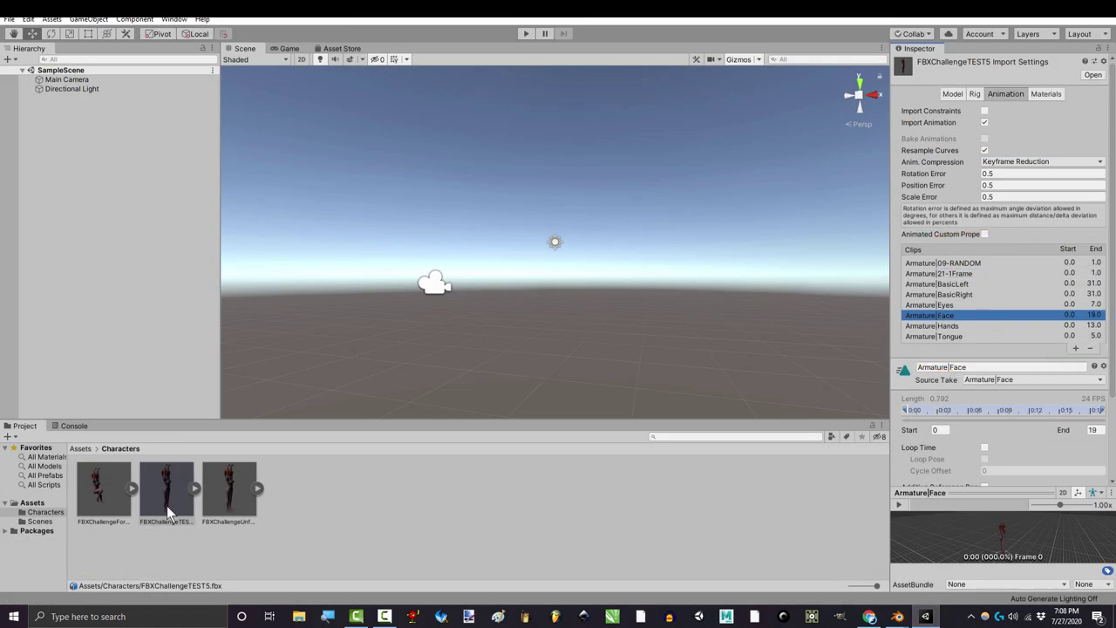
left_click(193, 504)
left_click(105, 505)
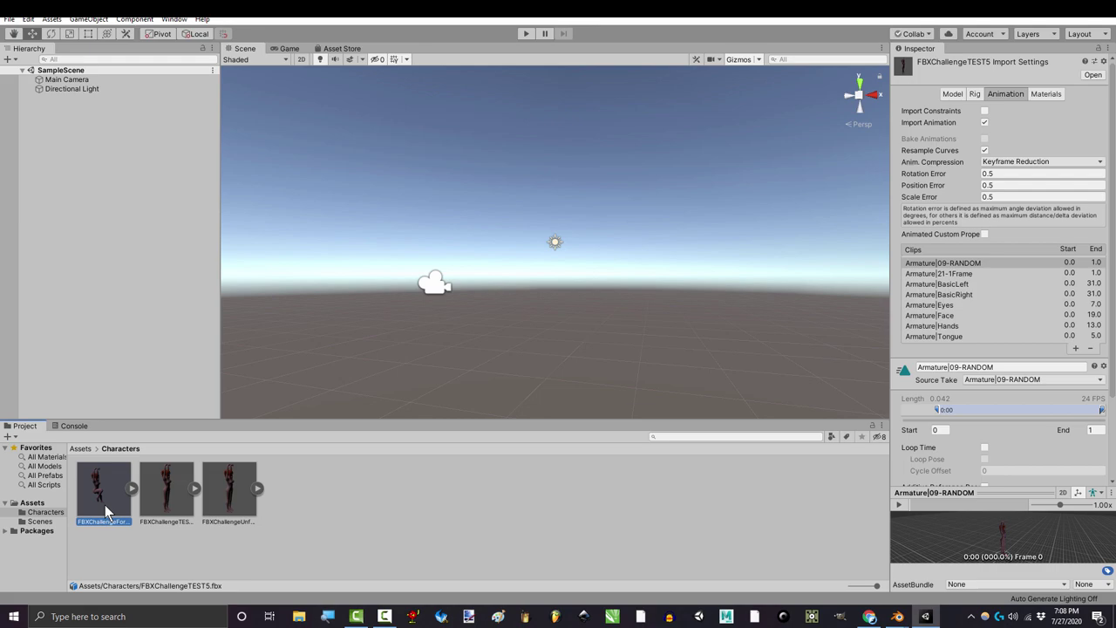